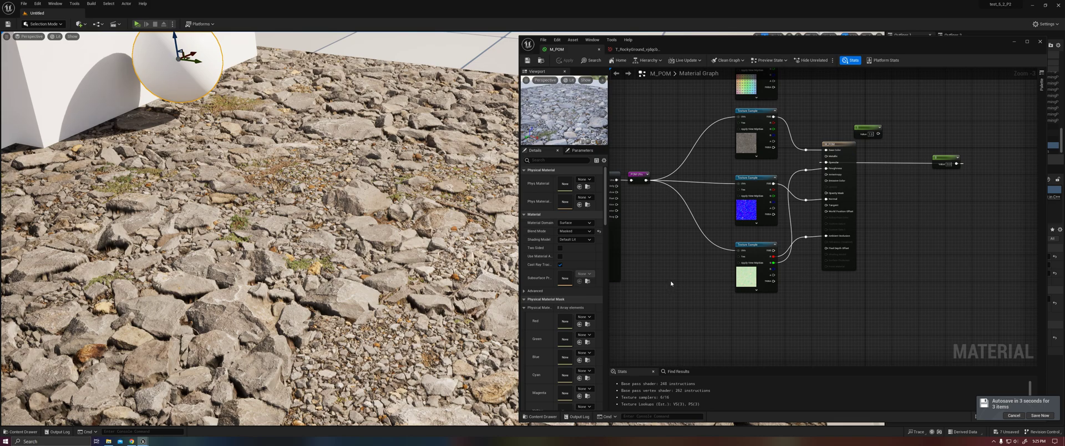
Step: Examine the M_POM material graph, from the Params group through the ParallaxOcclusionMapping node to the texture samples
right_click_drag(670, 281, 915, 292)
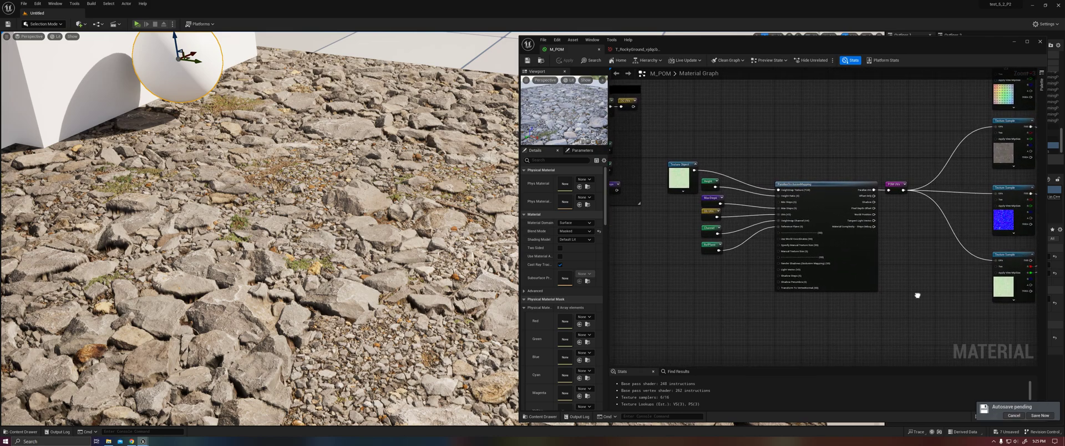
right_click_drag(750, 314, 852, 311)
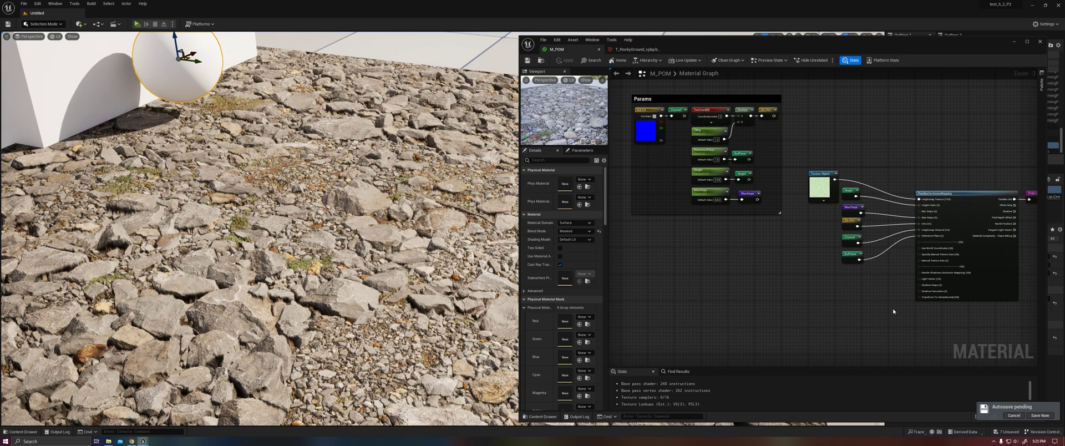
right_click_drag(893, 311, 762, 301)
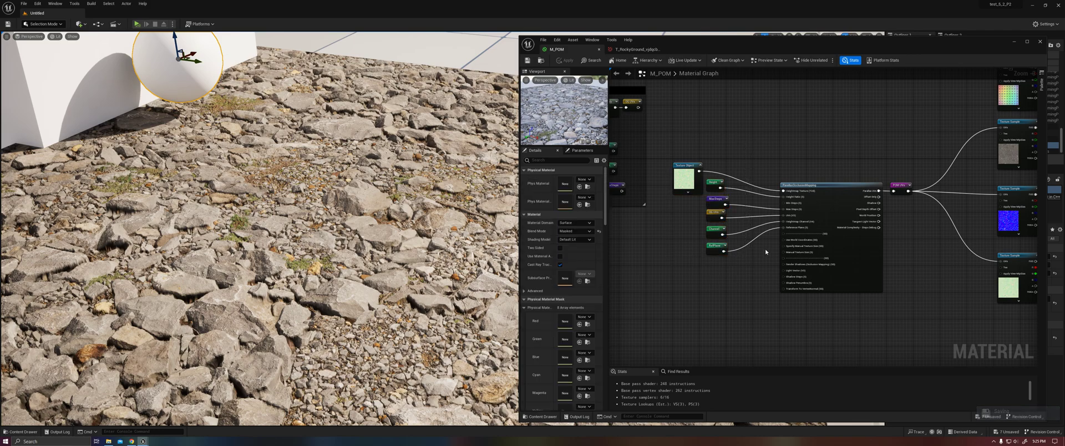
scroll(796, 195, "up", 3)
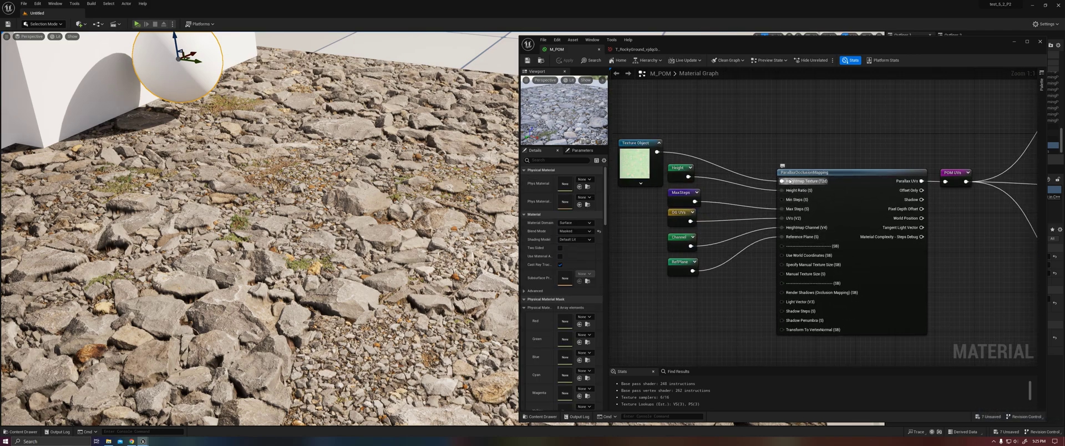
mouse_move(792, 239)
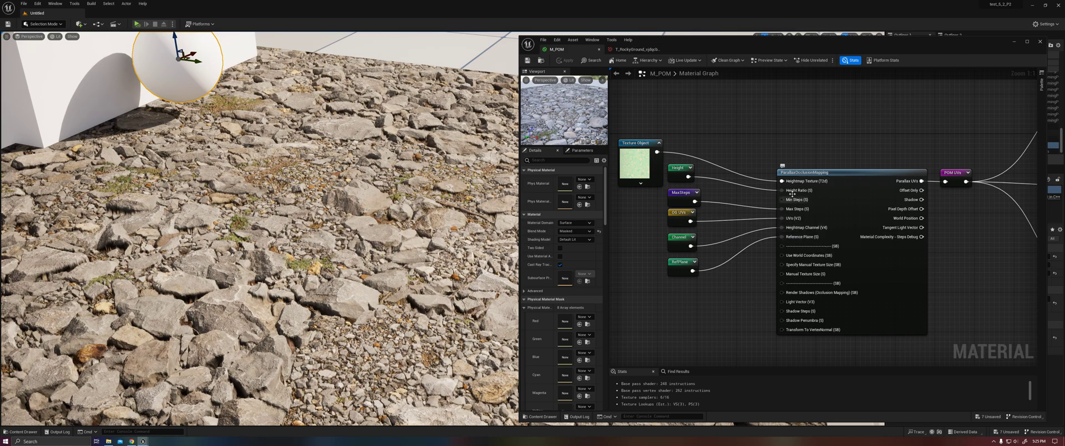
mouse_move(805, 185)
mouse_move(779, 208)
right_click_drag(685, 265, 973, 328)
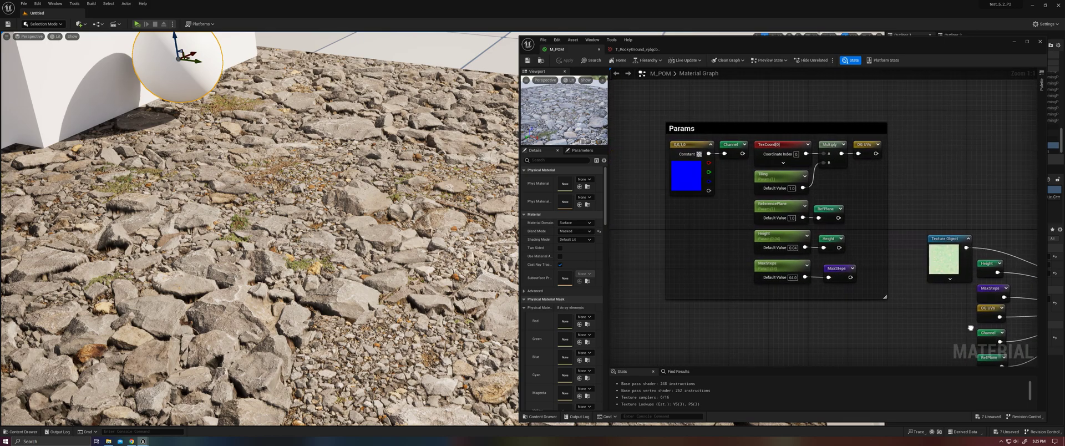
left_click_drag(647, 101, 908, 321)
left_click(910, 321)
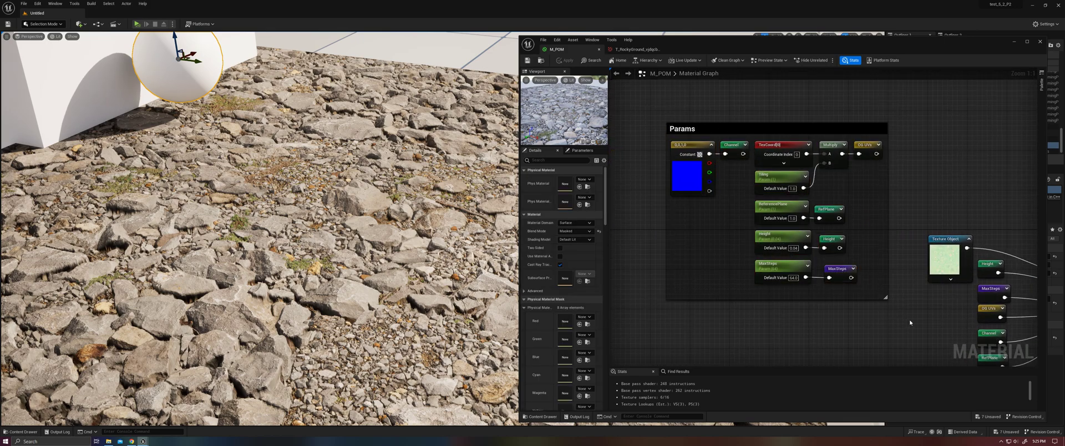
right_click_drag(910, 322, 741, 227)
right_click_drag(775, 272, 651, 250)
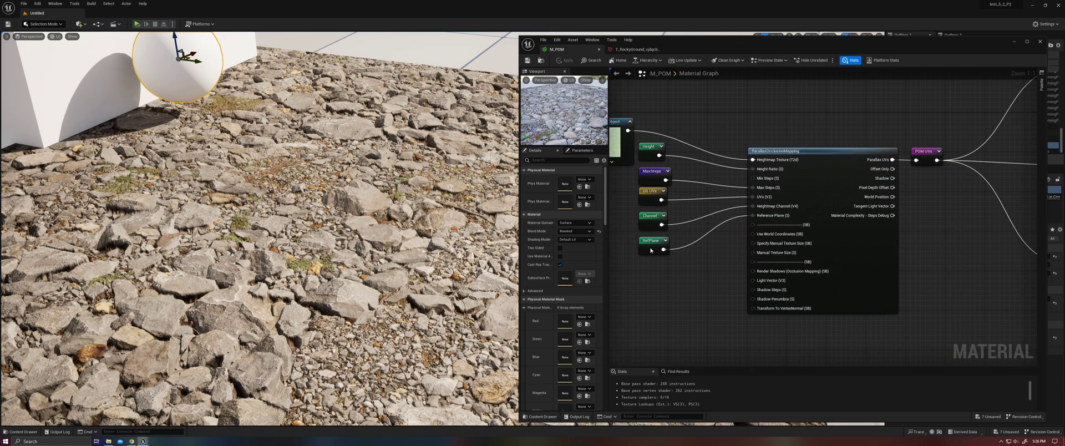
right_click_drag(946, 215, 742, 264)
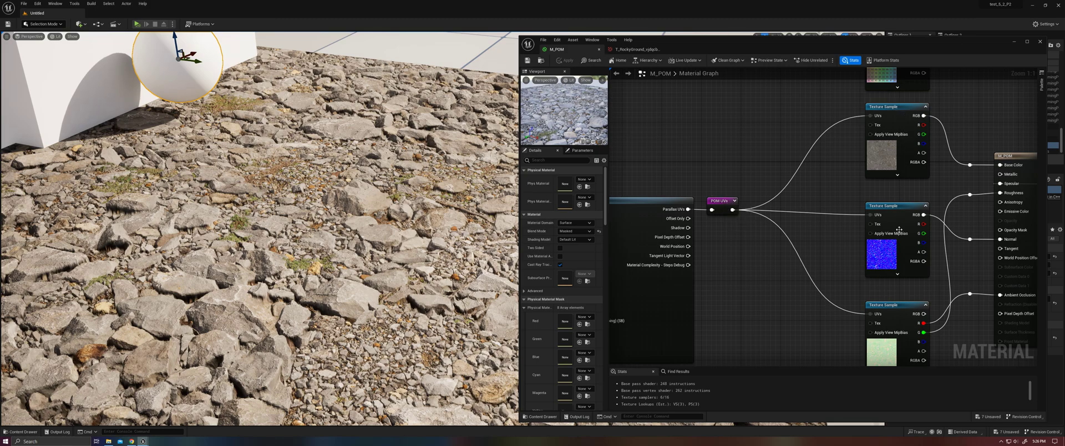
Step: Move the 0.0 constant node that feeds Specular closer to the material output node
right_click_drag(904, 293, 624, 265)
right_click_drag(681, 115, 728, 166)
left_click_drag(933, 200, 830, 196)
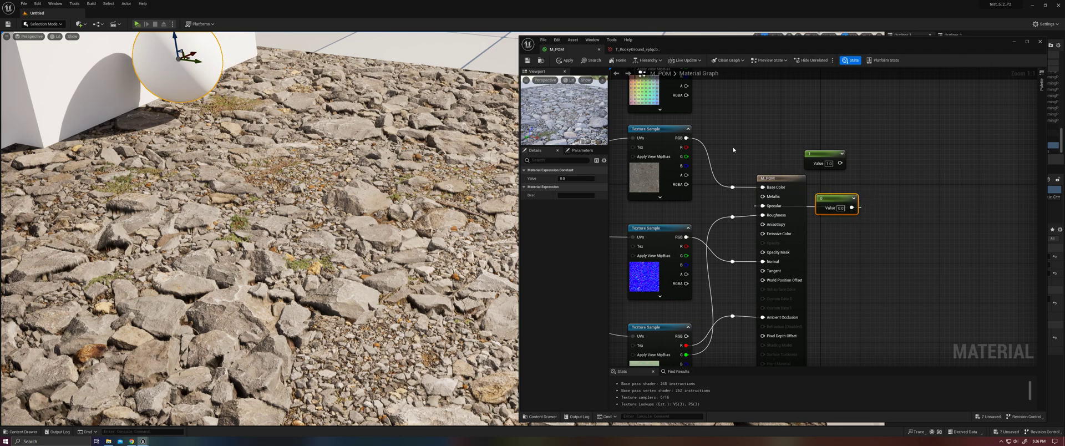
right_click_drag(733, 150, 885, 148)
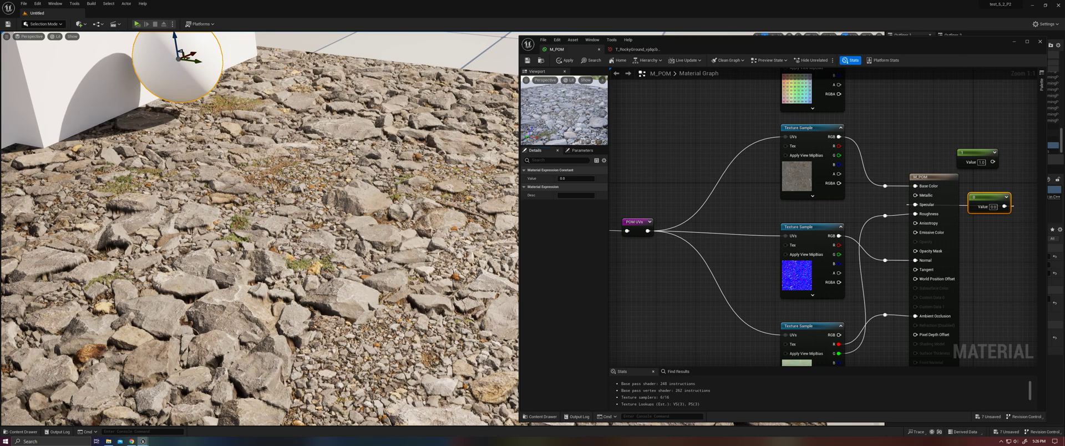
Step: Display the material's global parameters alongside the ParallaxOcclusionMapping part of the graph
left_click(582, 150)
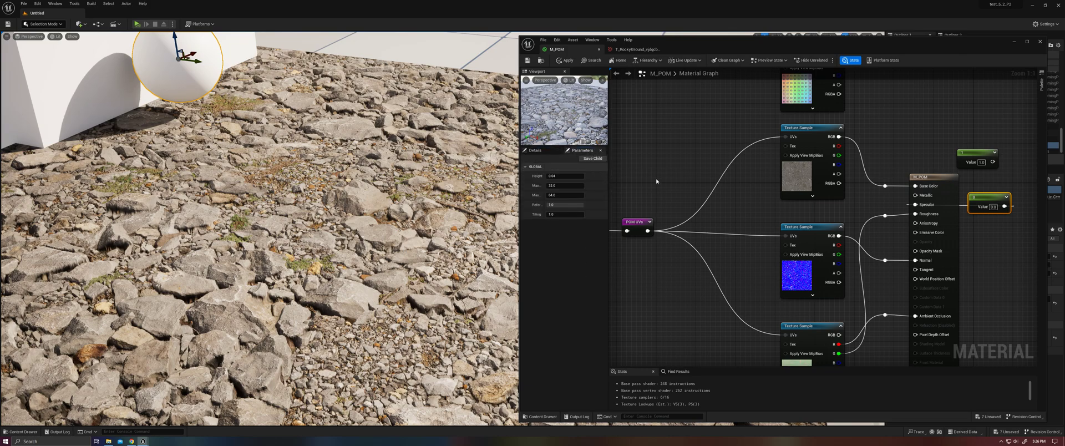
left_click(656, 179)
left_click(582, 150)
right_click_drag(677, 244, 993, 184)
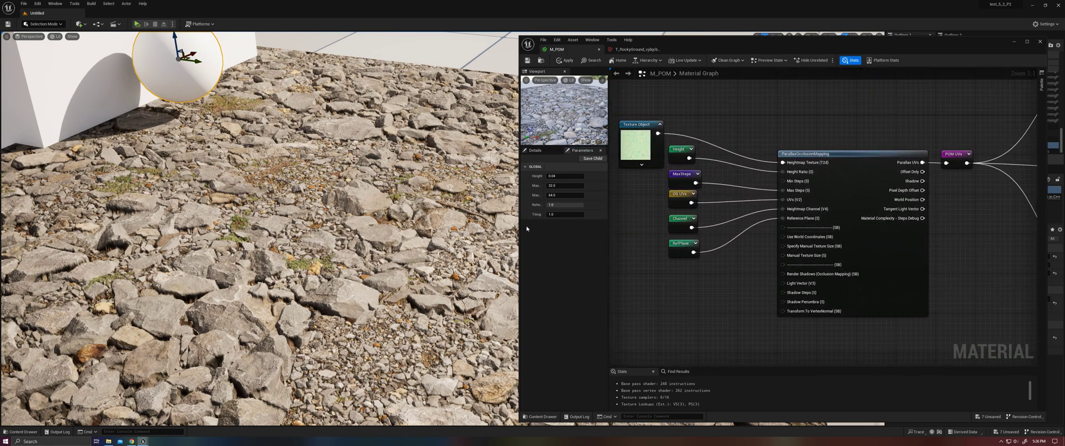
Step: Select the rocky ground plane in the level and show GPU statistics with the console command "stat gpu"
left_click(387, 236)
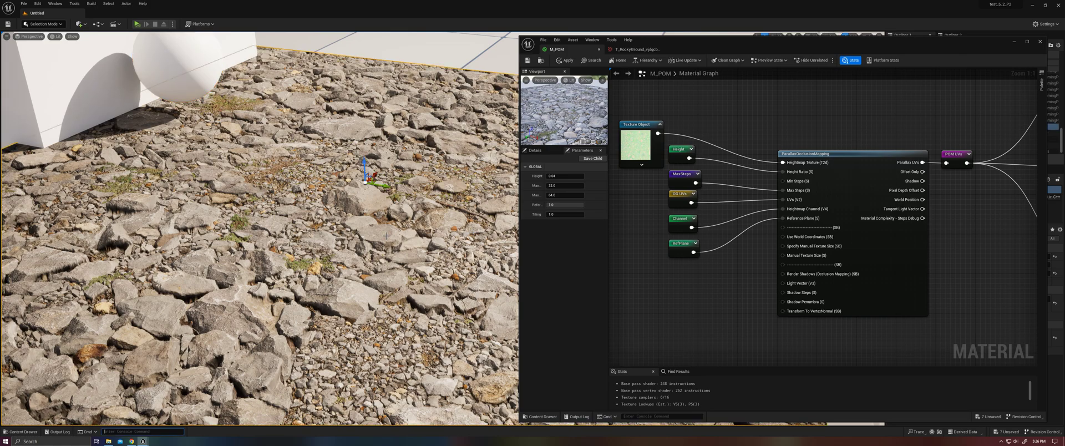
type("stat")
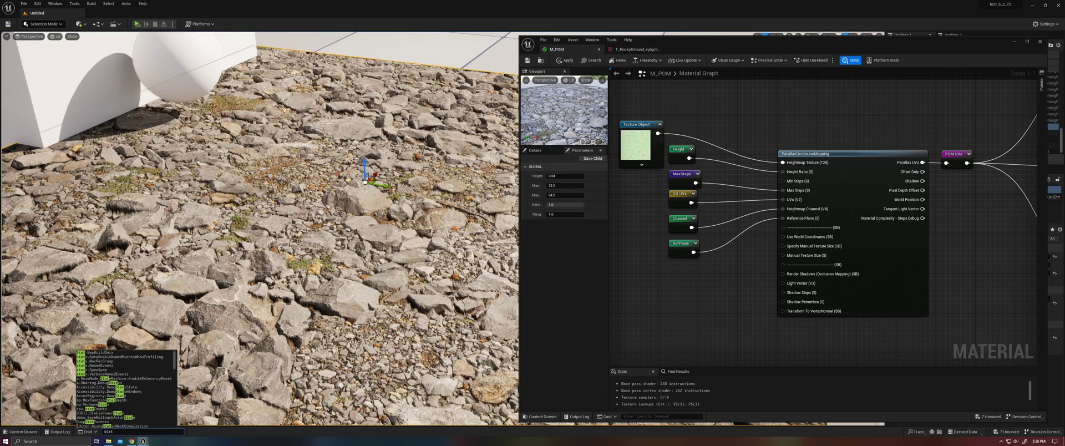
type(" gpu")
key("Return")
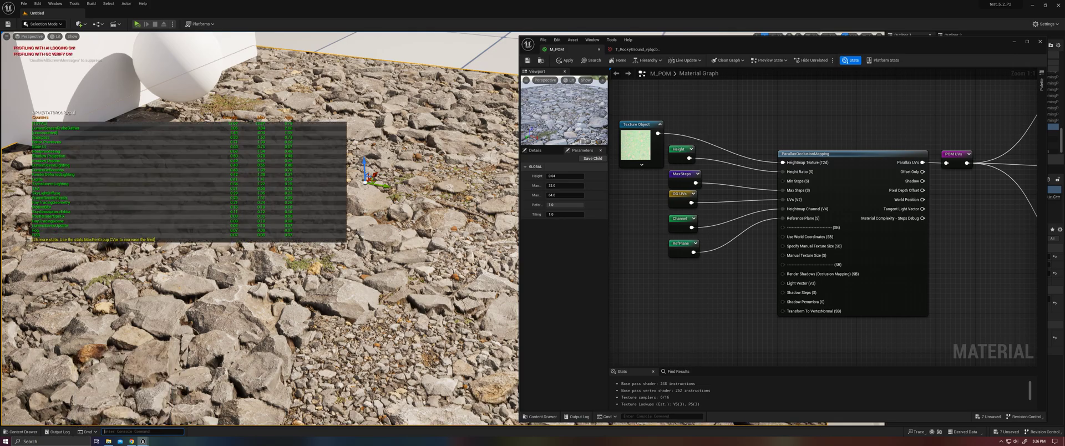
Step: Put the material editor window away and inspect the rocky plane from a low grazing angle in game view
mouse_move(456, 270)
right_mouse_down()
mouse_move(388, 268)
mouse_move(471, 317)
mouse_move(465, 271)
right_mouse_up()
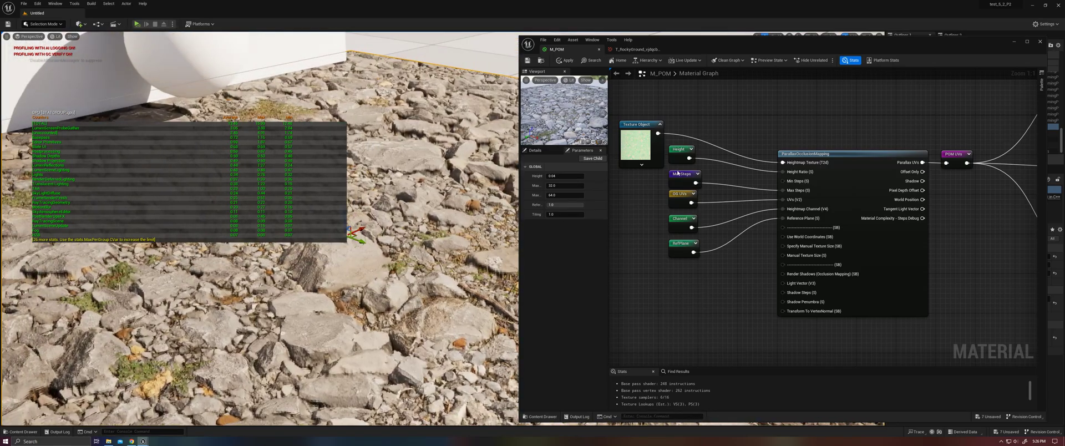
left_click(1040, 42)
scroll(573, 326, "up", 3)
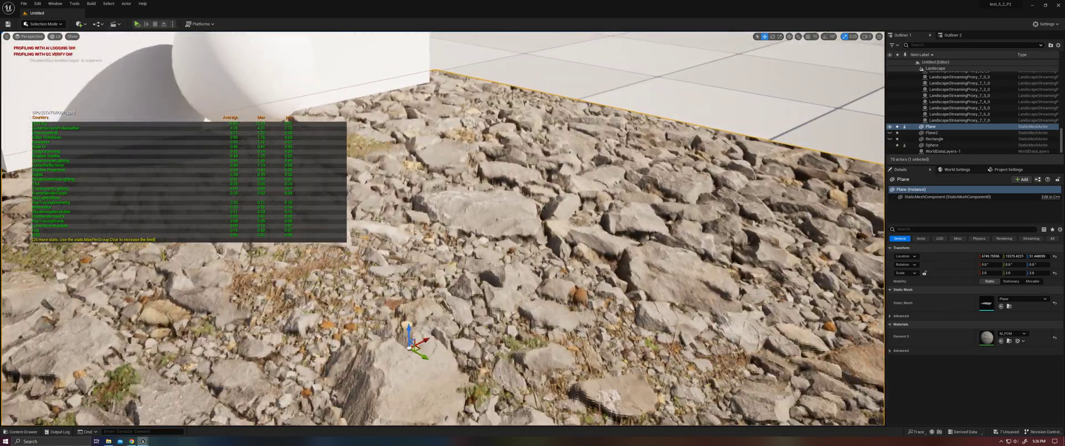
right_click_drag(573, 326, 575, 297)
mouse_move(574, 297)
left_mouse_down("alt")
mouse_move(578, 274)
mouse_move(582, 286)
left_mouse_up("alt")
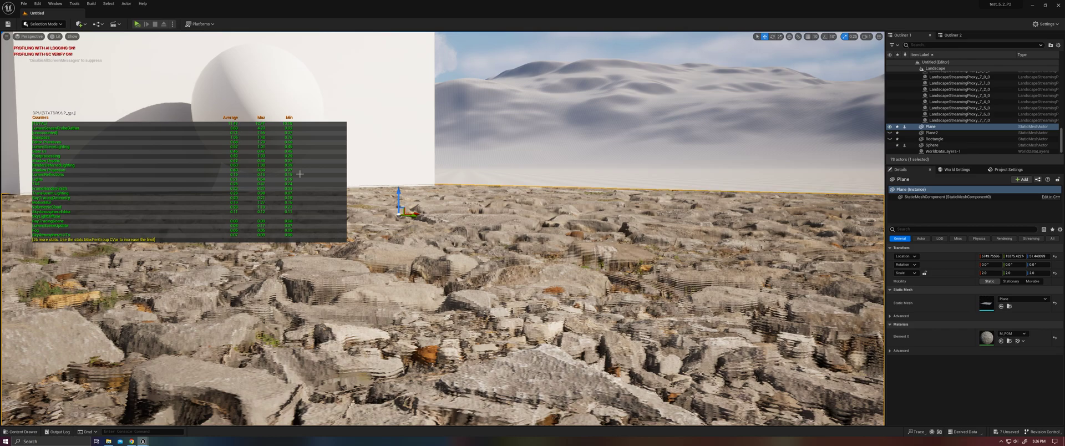
key("g")
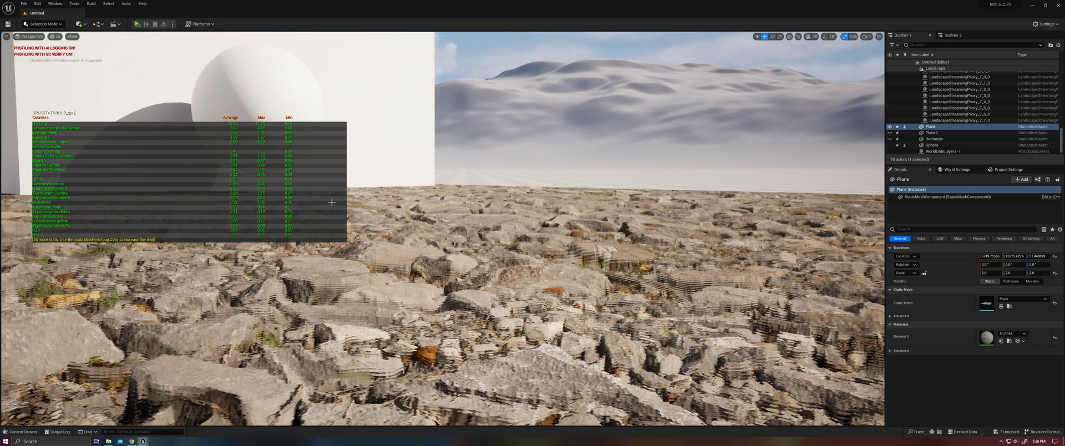
Step: Bring back the asset editor and preview only the blue channel of the T_RockyGround texture
mouse_move(144, 442)
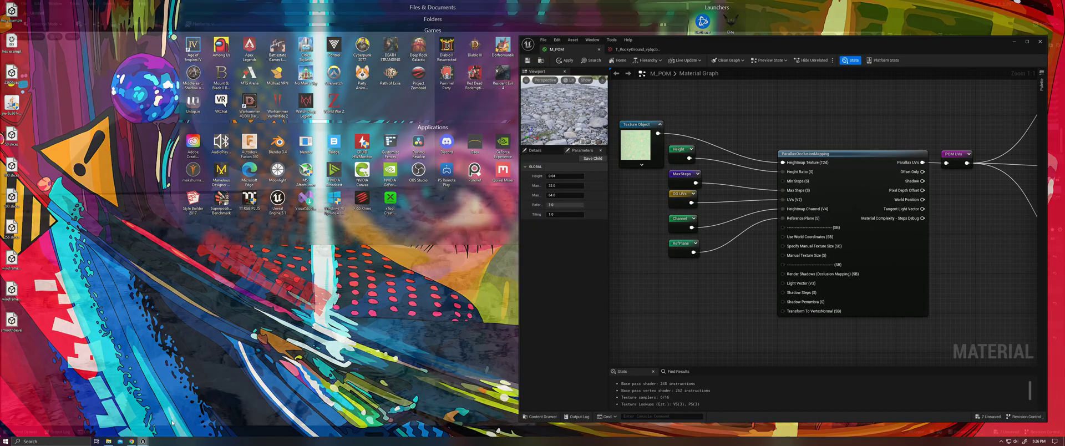
left_click(161, 418)
left_click(637, 49)
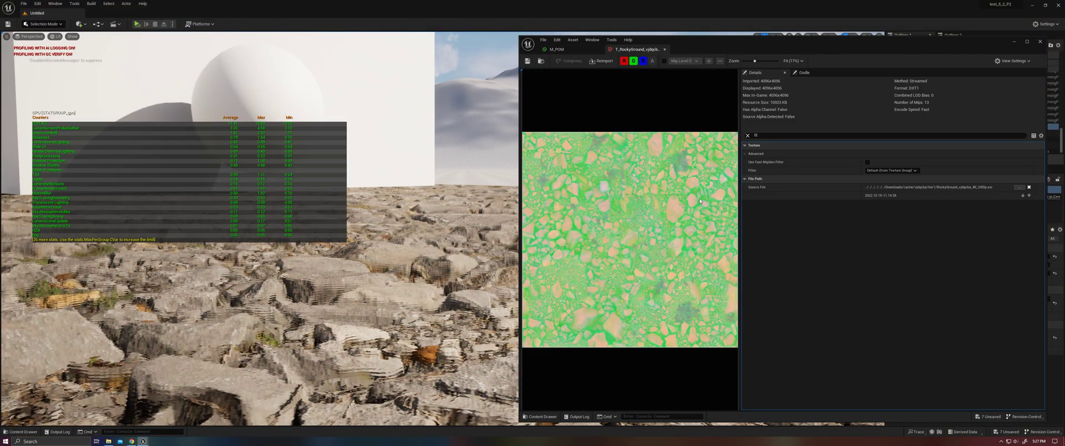
left_click(633, 61)
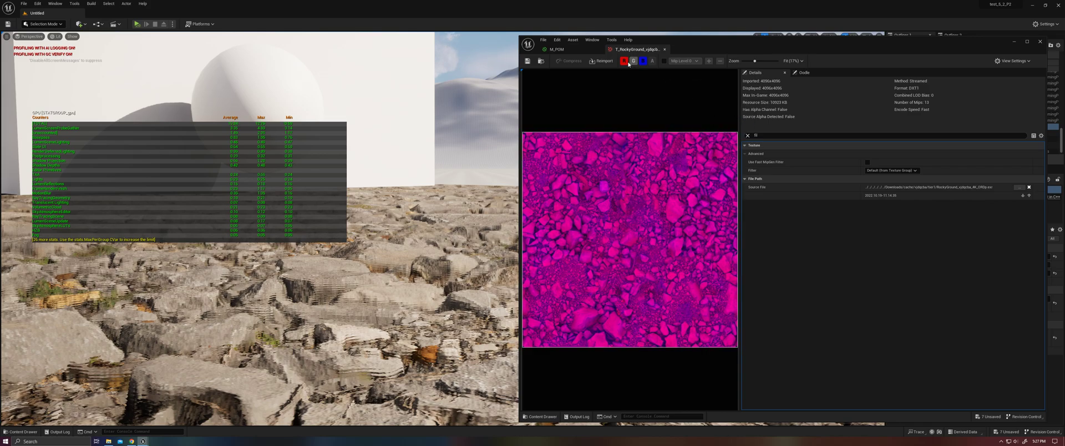
left_click(624, 61)
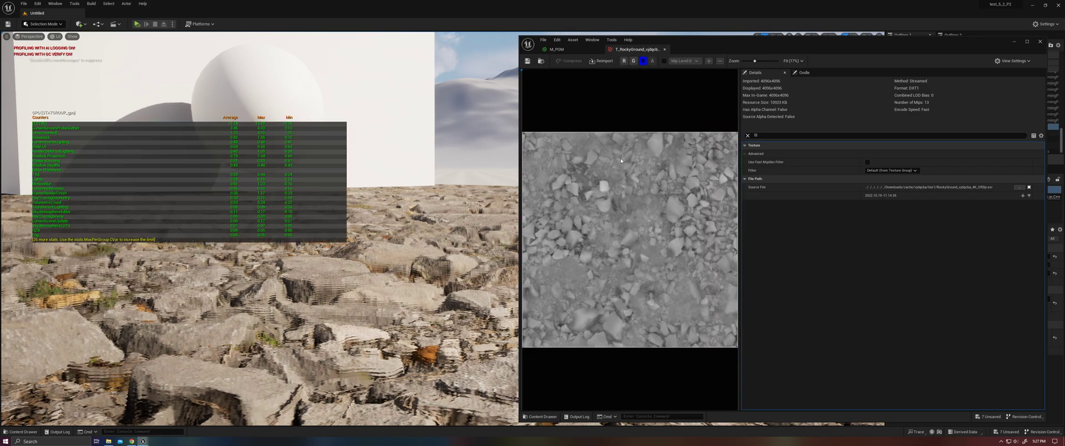
Step: Set the T_RockyGround texture's filter to Tri-linear, save it, and check the rocky plane in the level viewport
left_click(883, 172)
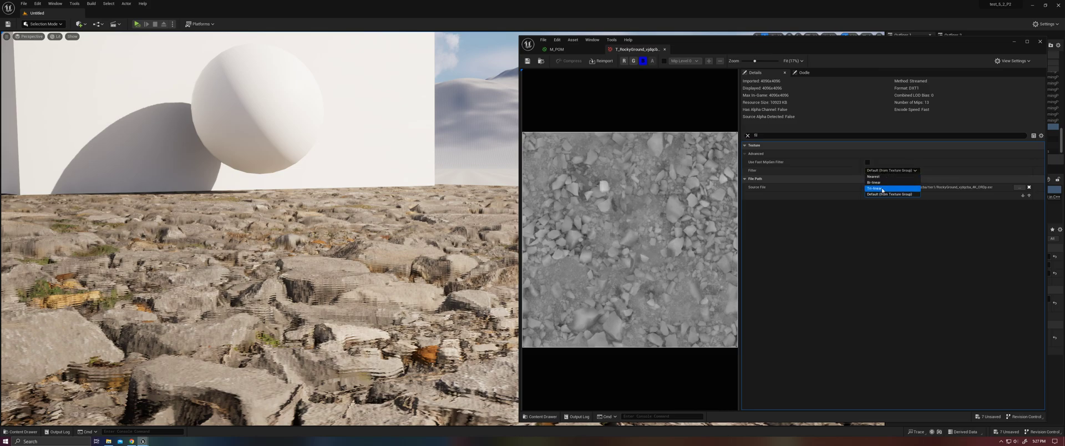
left_click(883, 189)
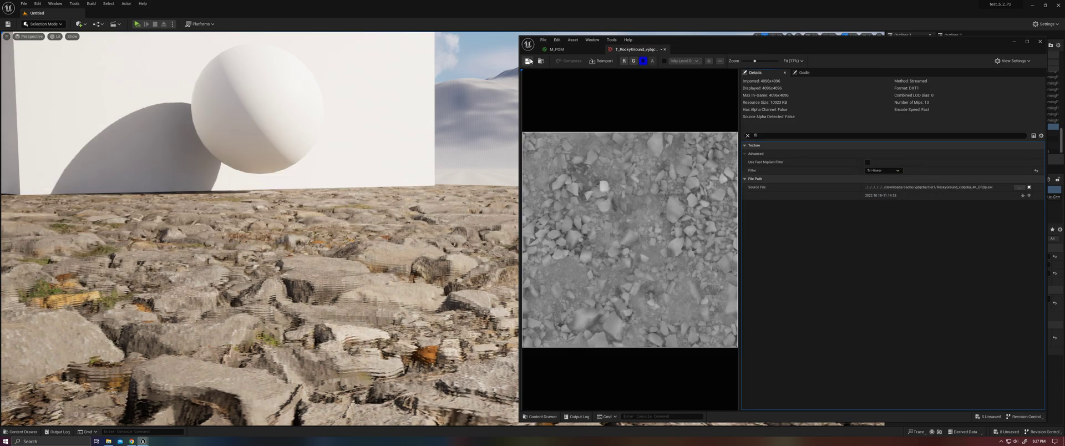
left_click(1015, 42)
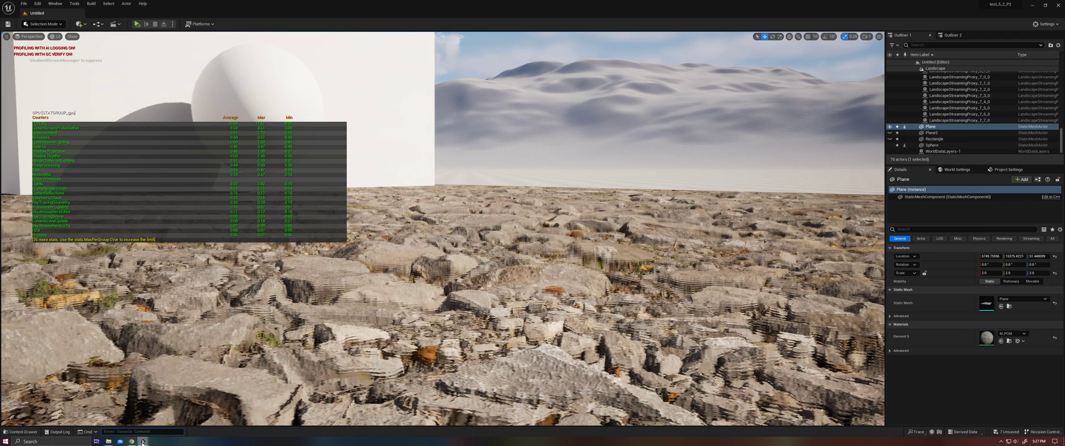
mouse_move(144, 441)
left_click(188, 409)
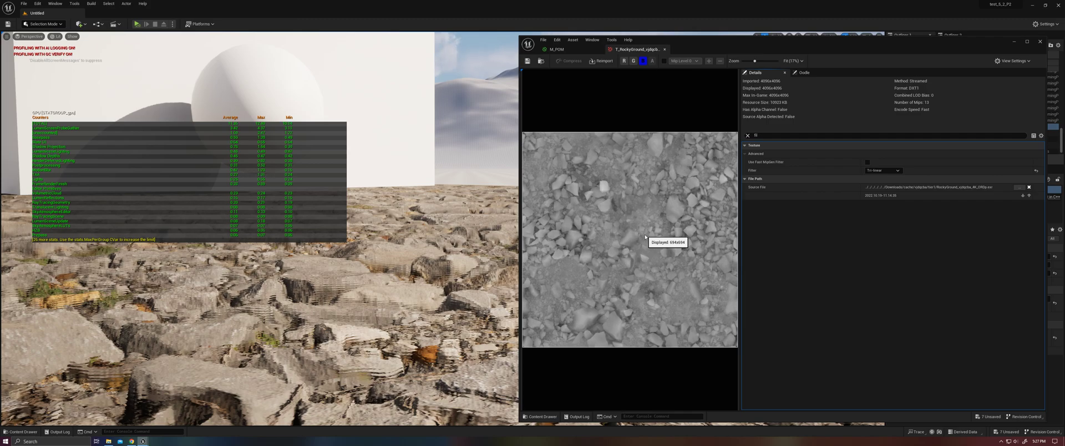
Step: Switch the texture's filter to Default (from Texture Group) for comparison, and set it back to Tri-linear
left_click(881, 170)
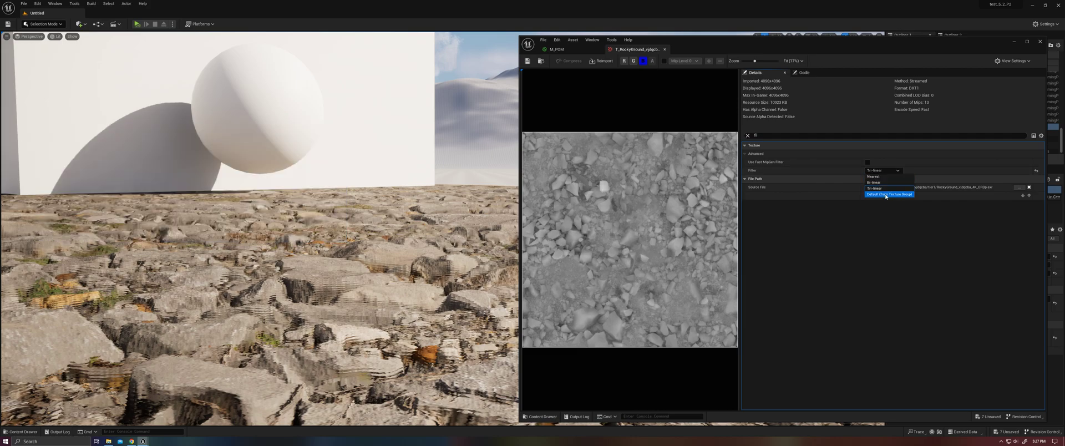
left_click(885, 234)
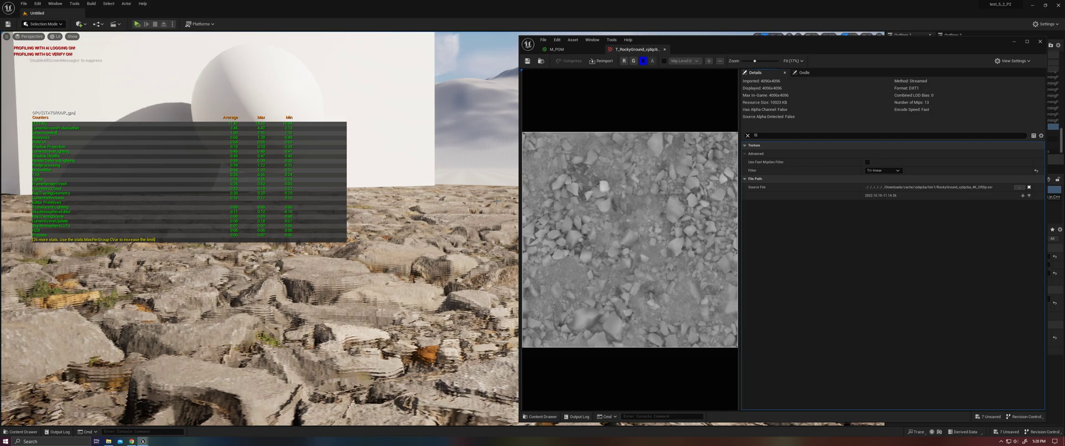
left_click(884, 171)
left_click(885, 195)
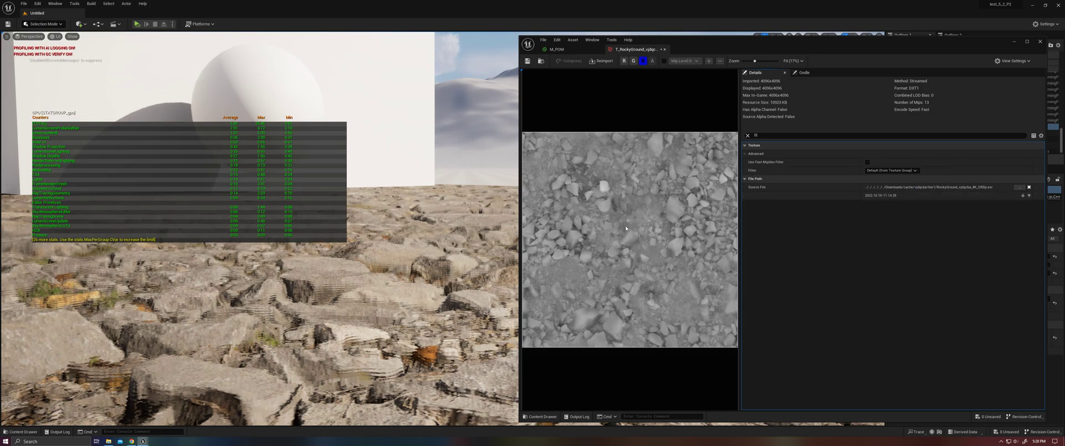
left_click(891, 171)
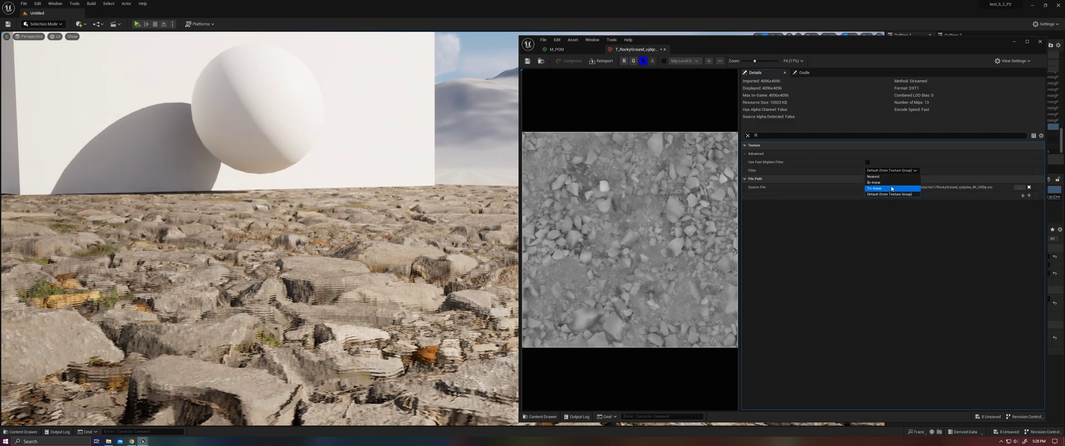
left_click(891, 188)
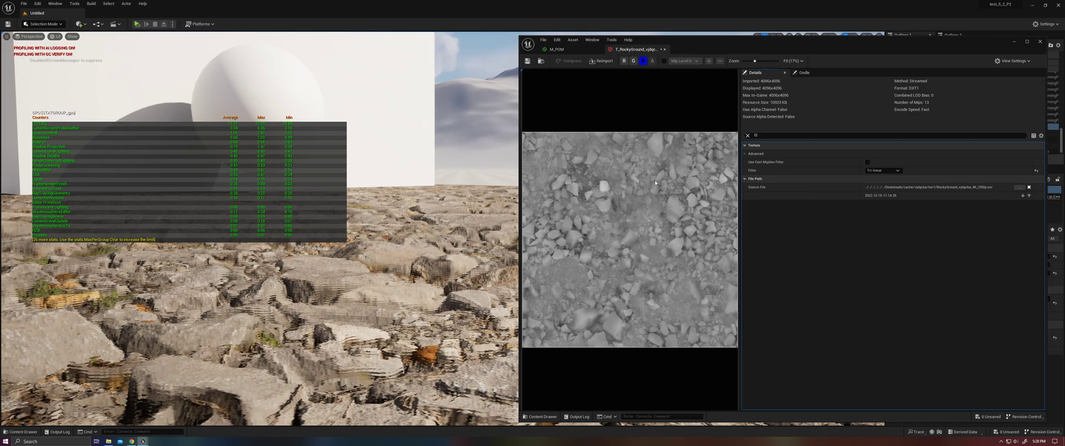
Step: Show the red and green channels again in the texture preview and return to the M_POM material graph
left_click(634, 61)
left_click(625, 61)
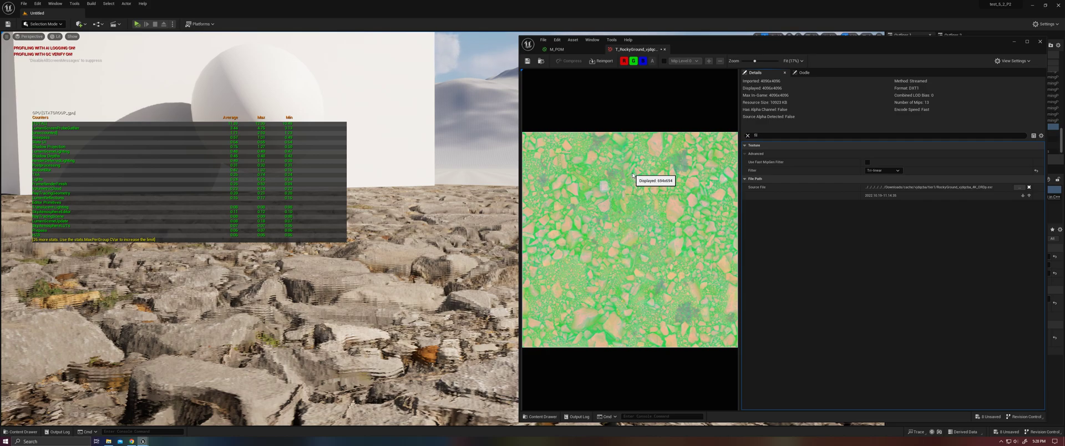
left_click(569, 52)
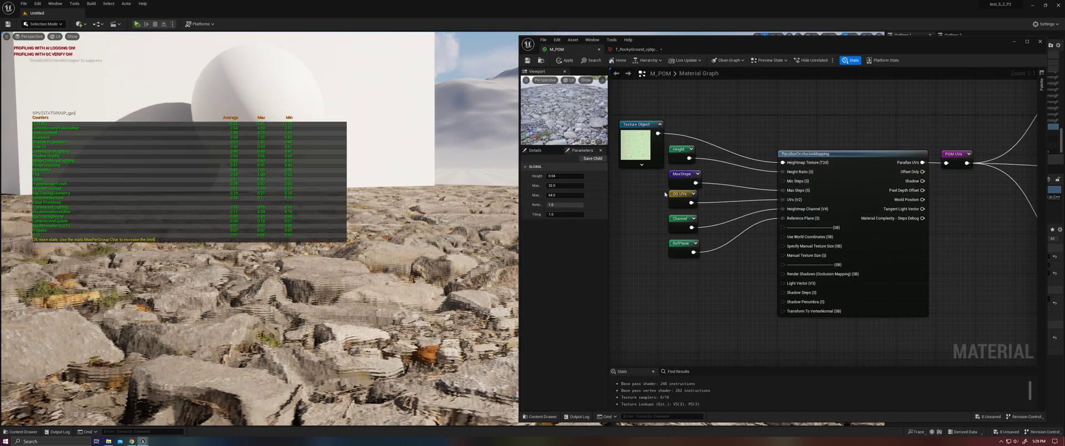
Step: Set the M_POM material's MaxSteps parameter to 256
left_click(563, 195)
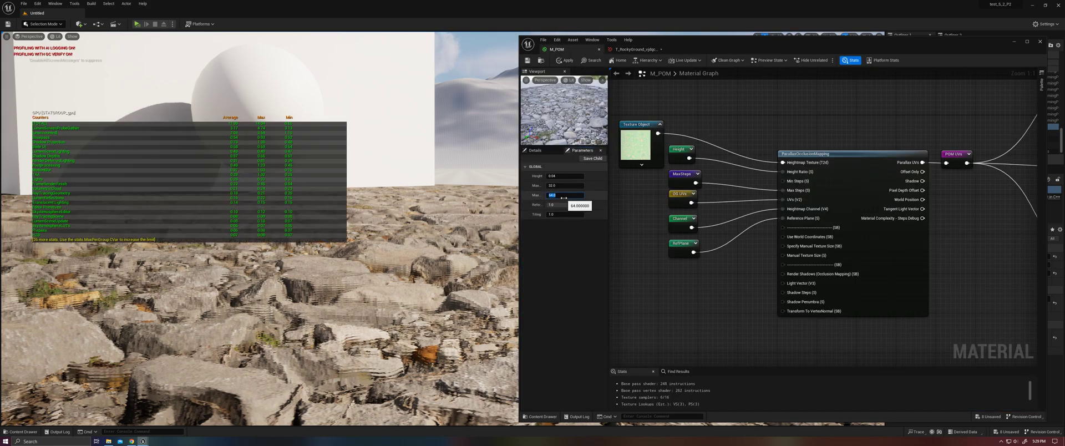
type("512")
key("Return")
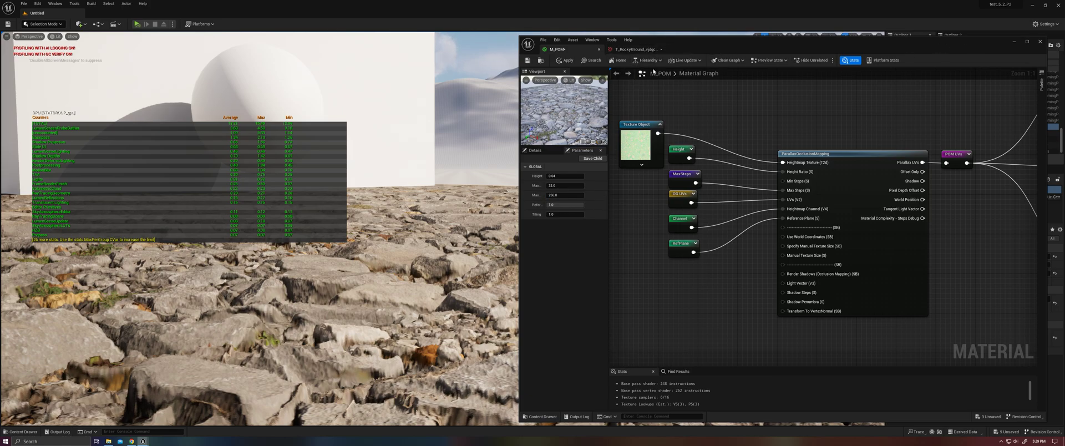
Step: Set the T_RockyGround texture's filter to Default (from Texture Group) and check the rocky plane in the level viewport
left_click(636, 49)
left_click(882, 170)
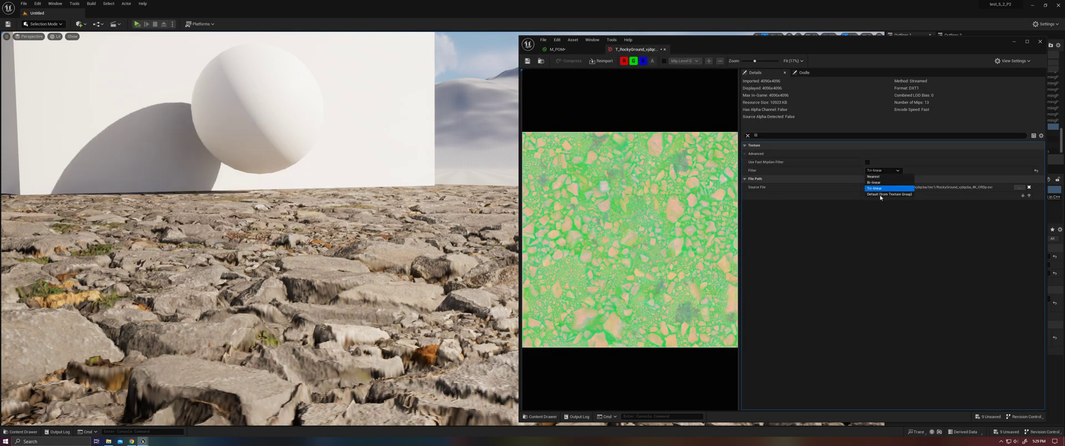
left_click(882, 194)
left_click(1014, 42)
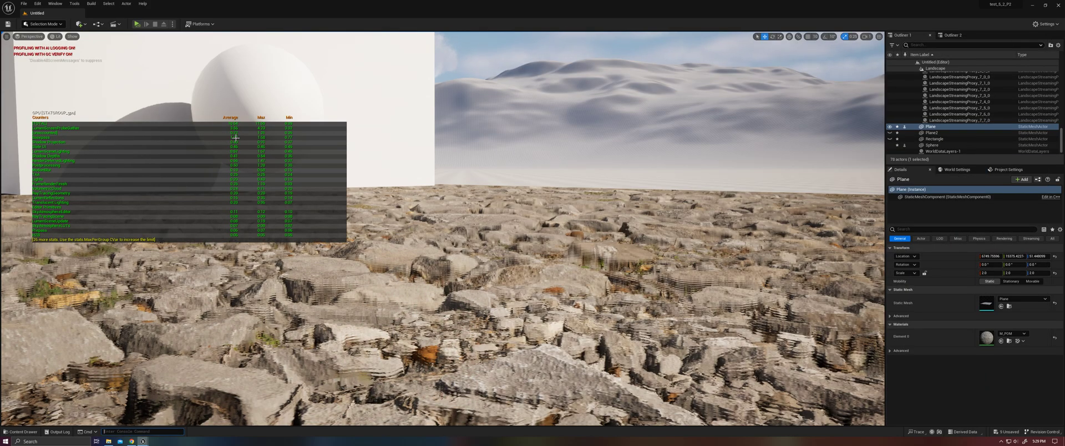
Step: Return to the M_POM material, widen its parameter name column, and inspect the rocky plane from new angles in the level viewport
mouse_move(142, 441)
left_click(167, 417)
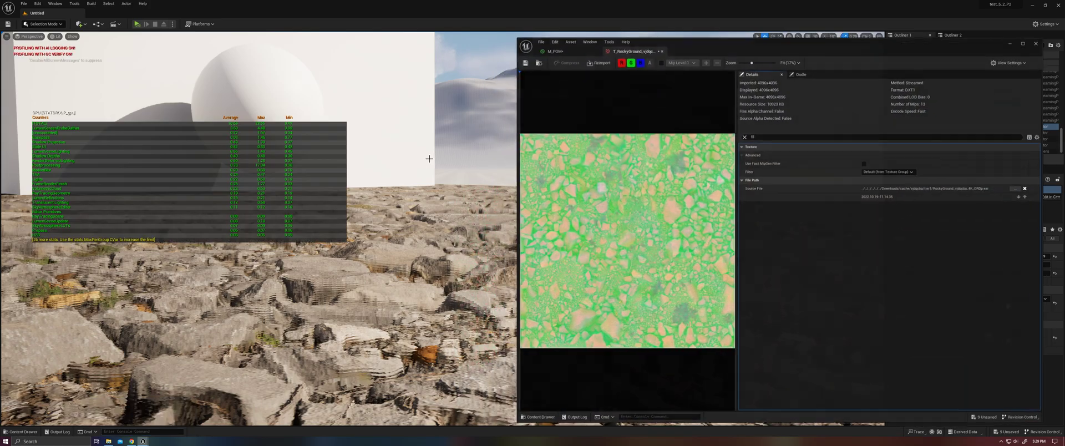
left_click(557, 49)
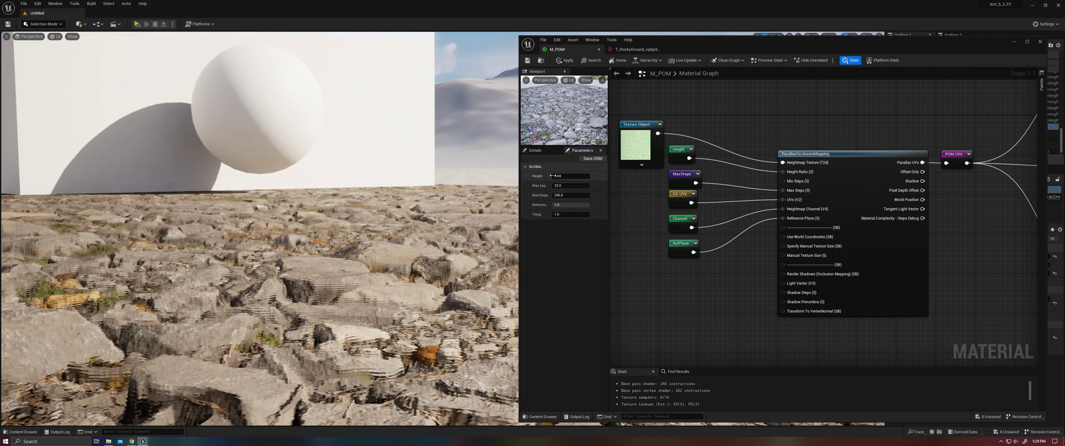
left_click_drag(543, 174, 556, 176)
right_click_drag(431, 226, 438, 233)
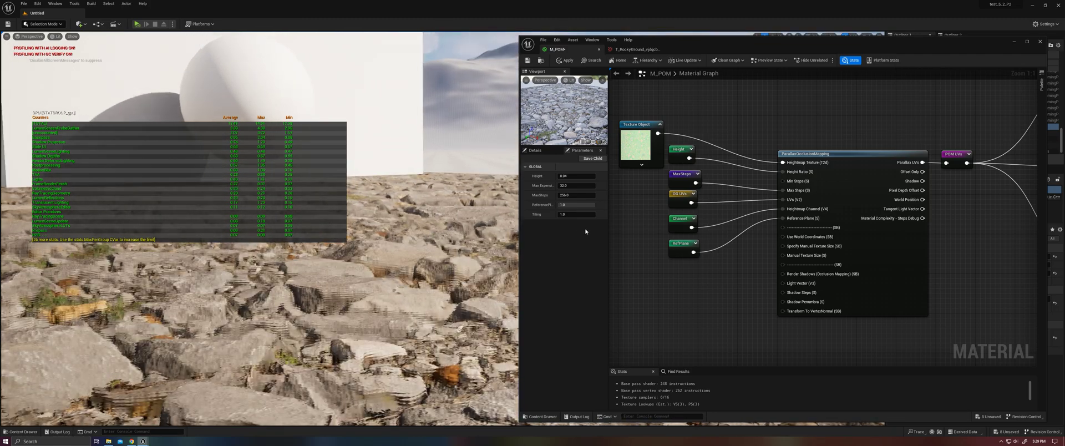
left_click(1014, 41)
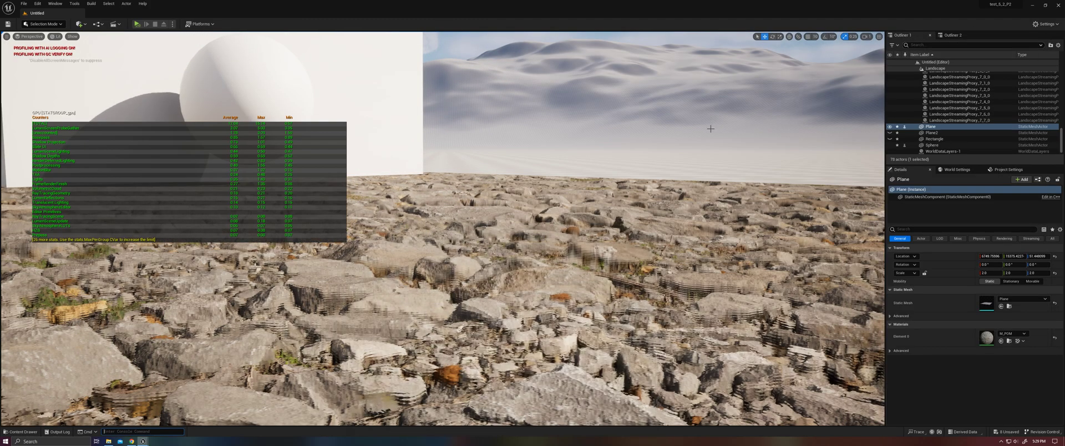
right_click_drag(241, 147, 228, 143)
Step: Connect MaxSteps to the Min Steps input of ParallaxOcclusionMapping as well, apply the material, and check the plane in the level
mouse_move(143, 441)
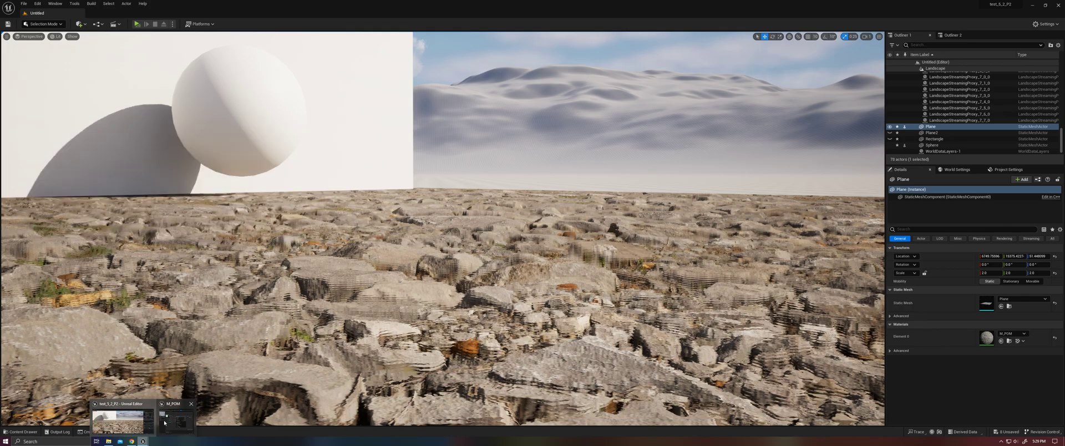
left_click(170, 423)
left_click_drag(696, 183, 783, 181)
left_click(567, 60)
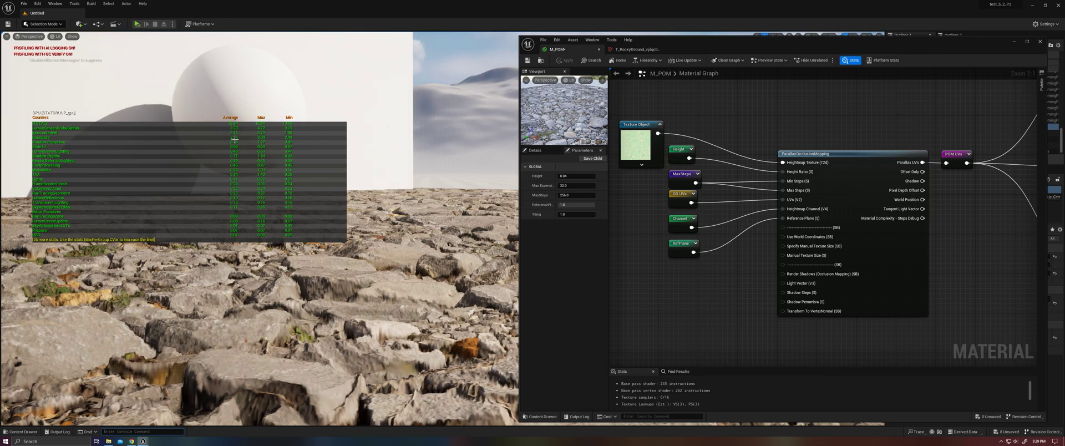
left_click(1039, 41)
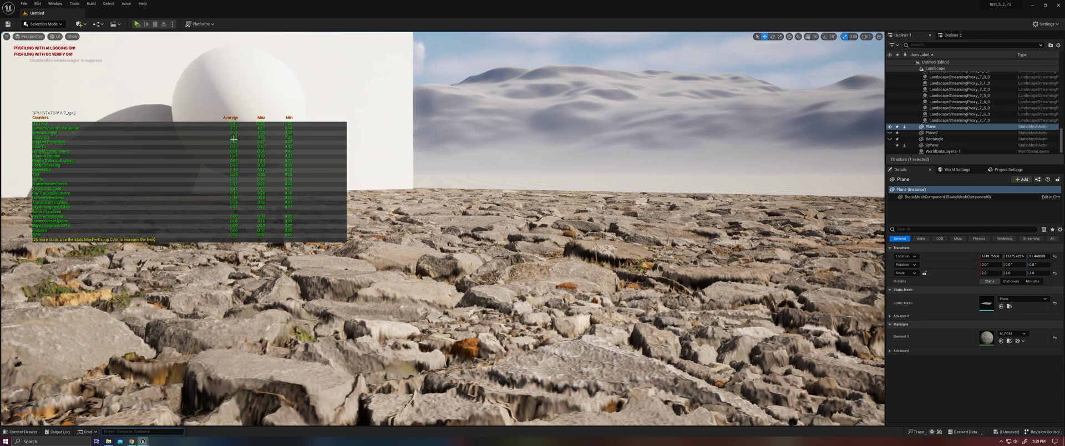
Step: Set the T_RockyGround texture's filter to Tri-linear and view the rocky plane in the level
left_click(143, 441)
left_click(171, 420)
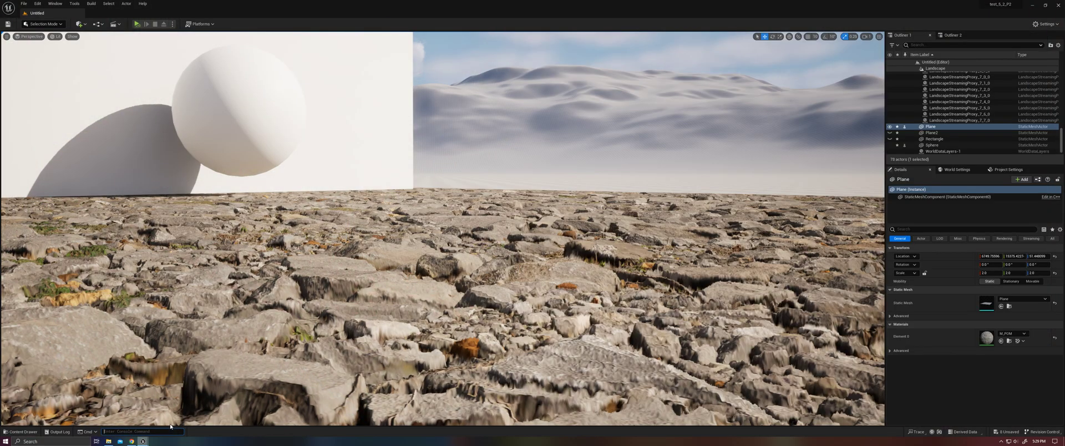
left_click(643, 51)
left_click(891, 170)
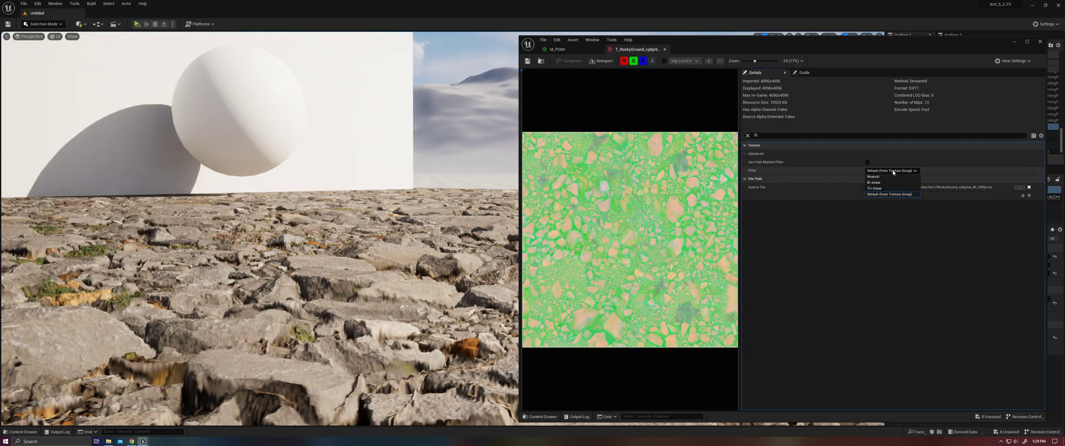
left_click(885, 209)
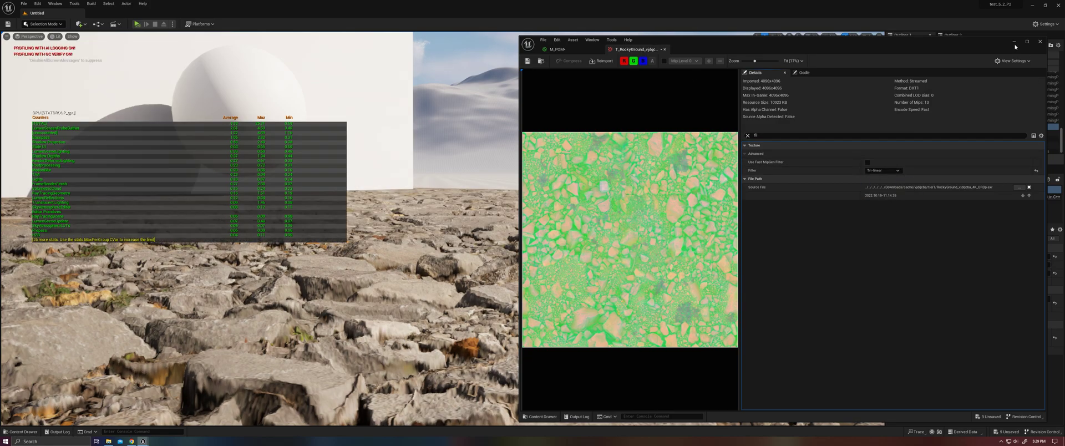
left_click(1015, 43)
Step: Set the M_POM material's MaxSteps parameter to 64 and look over the rocky plane in the level viewport
left_click(558, 49)
left_click(574, 194)
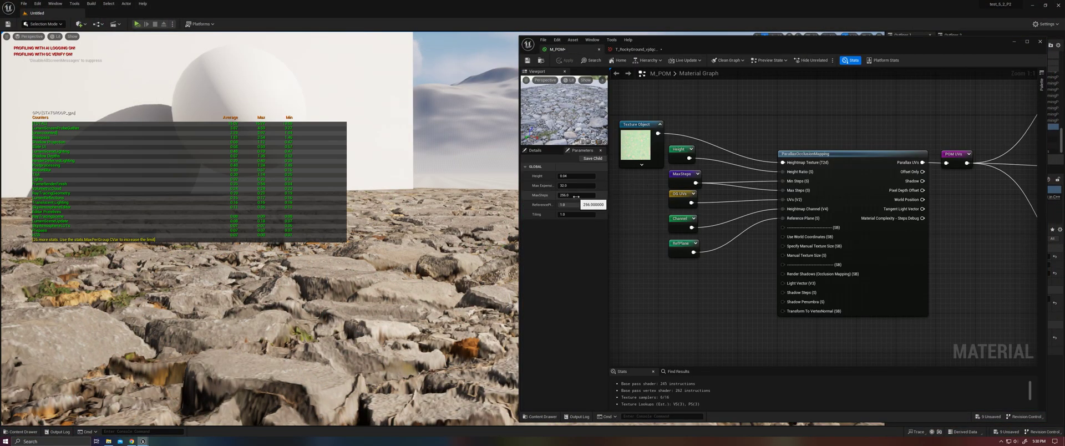
type("64")
key("Return")
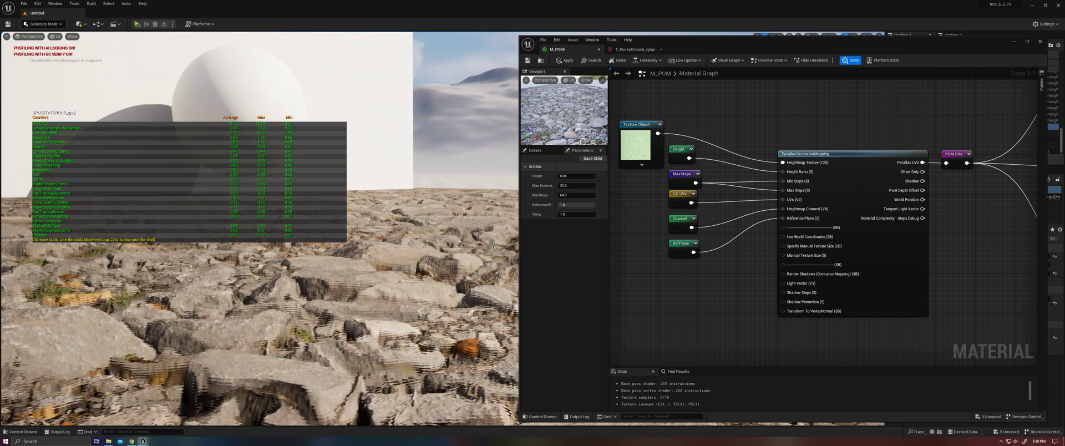
right_click_drag(310, 267, 304, 310)
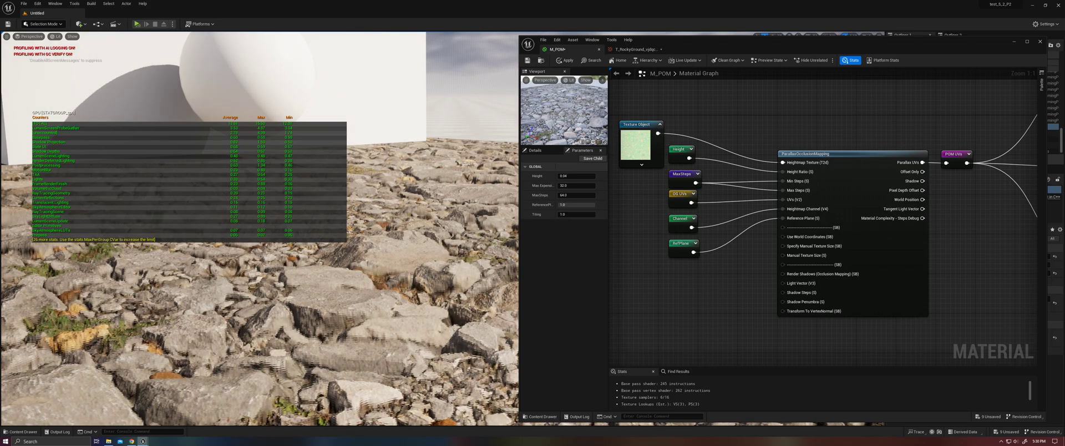
Step: Connect POM UVs to the coloured UV grid texture sample's UVs and its RGB output to the material's Base Color
right_click_drag(725, 251, 508, 319)
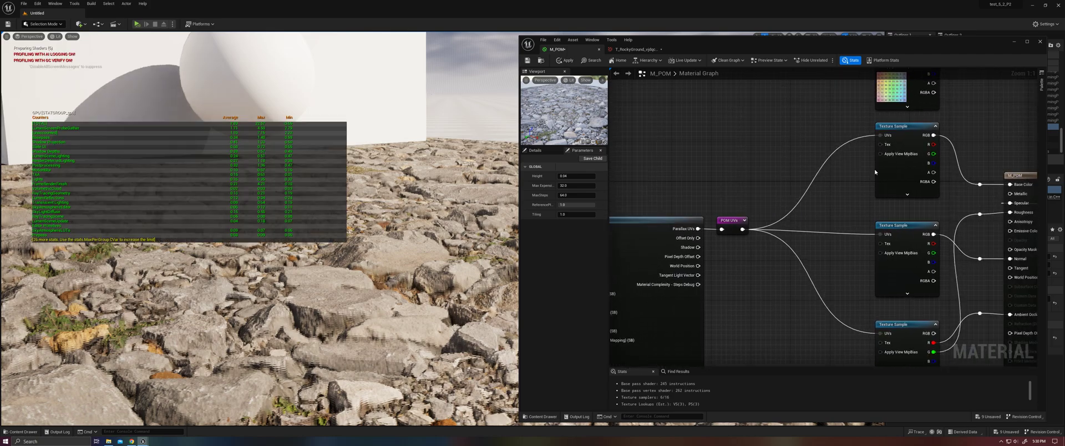
mouse_move(875, 173)
right_mouse_down()
mouse_move(661, 274)
mouse_move(772, 244)
right_mouse_up()
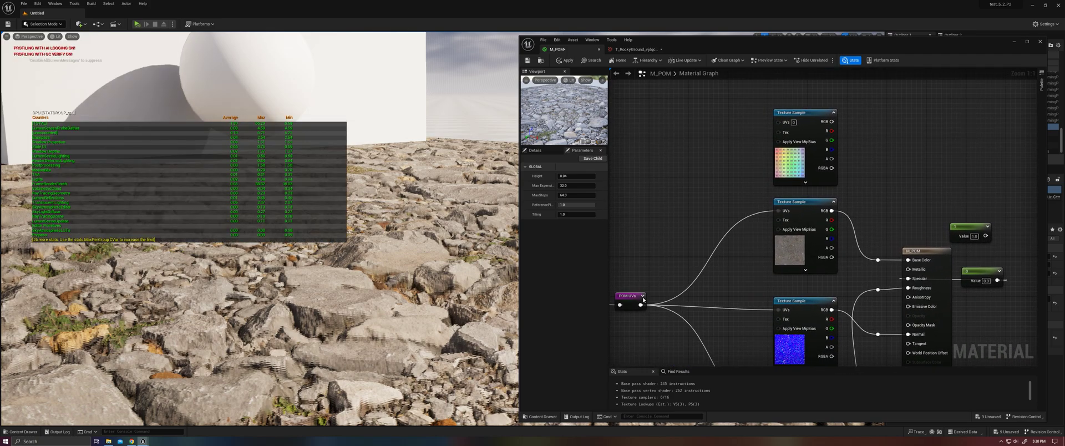
left_click_drag(641, 304, 882, 264)
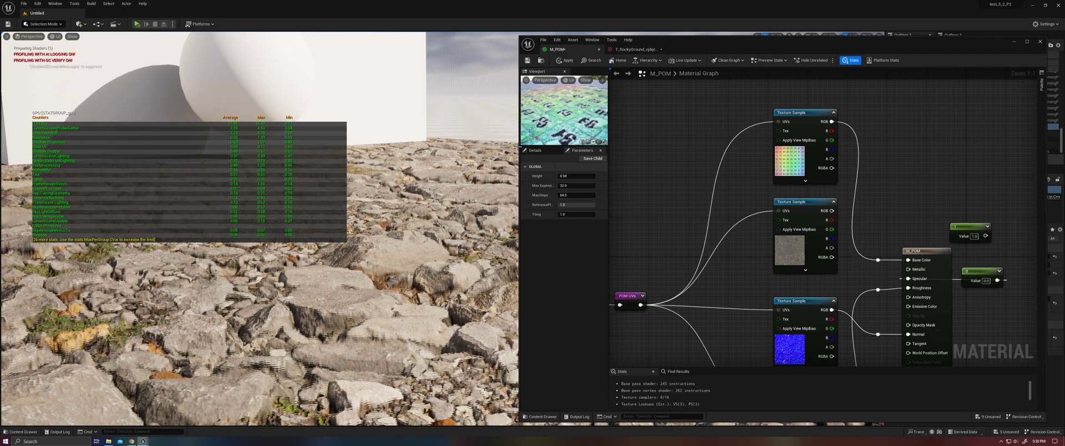
Step: Widen the material editor window and enlarge its preview viewport in both directions
left_click_drag(520, 161, 178, 161)
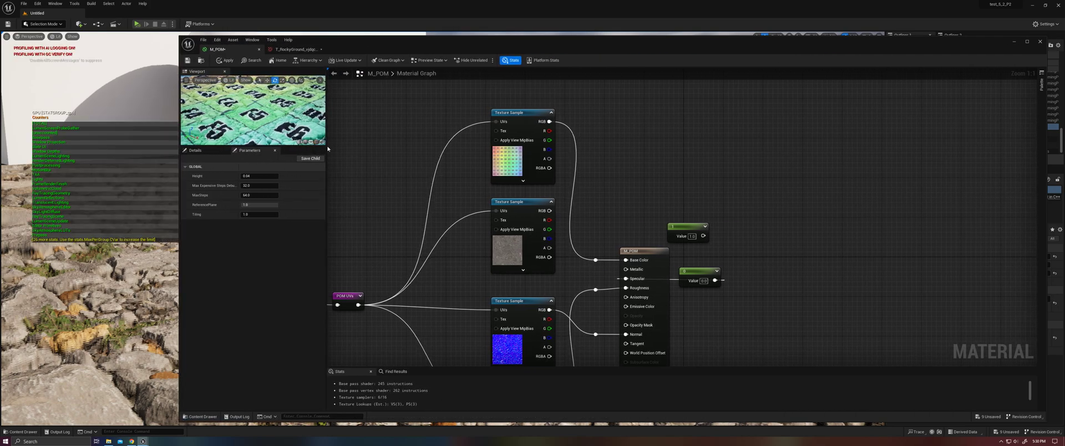
left_click_drag(326, 159, 516, 156)
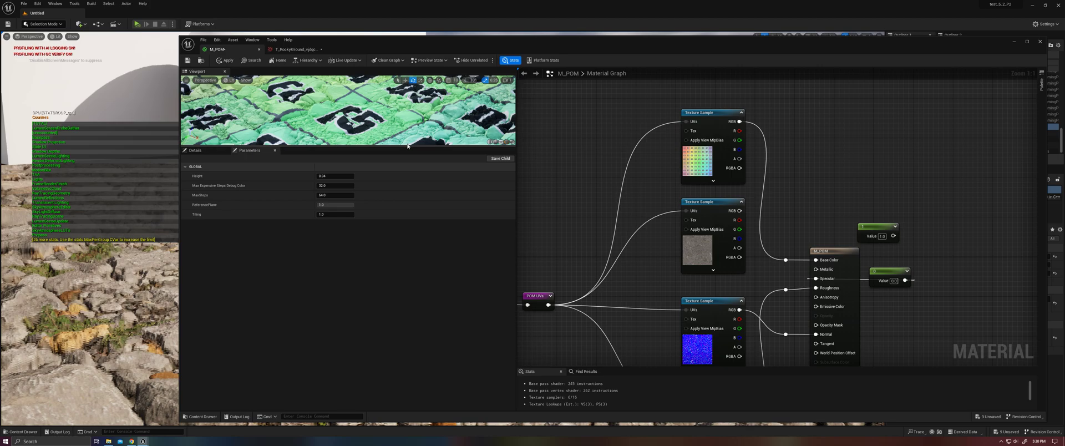
left_click_drag(416, 147, 416, 395)
Step: Examine how the UV grid pattern stretches over the parallax surface in the material preview from close and varied angles
scroll(337, 227, "up", 8)
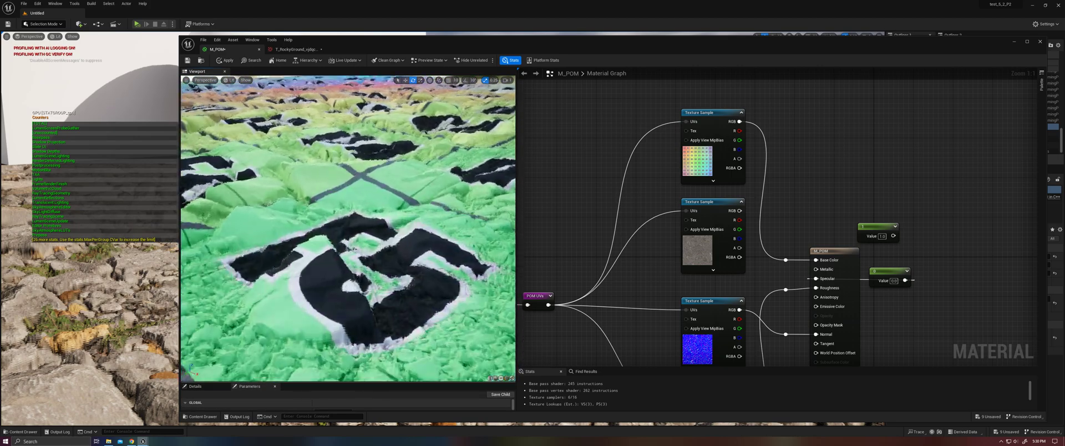
scroll(338, 228, "up", 2)
scroll(337, 228, "down", 3)
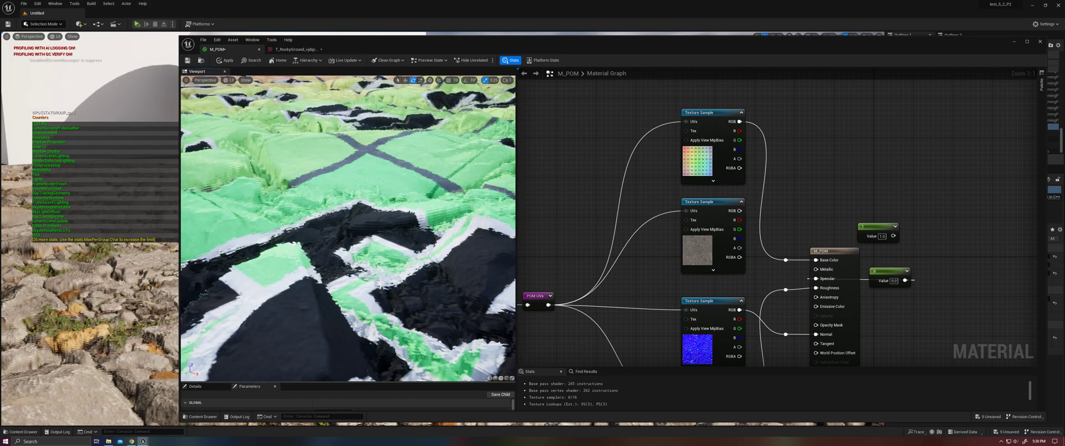
left_click_drag(337, 227, 311, 211)
scroll(337, 228, "down", 3)
right_click_drag(337, 228, 338, 267)
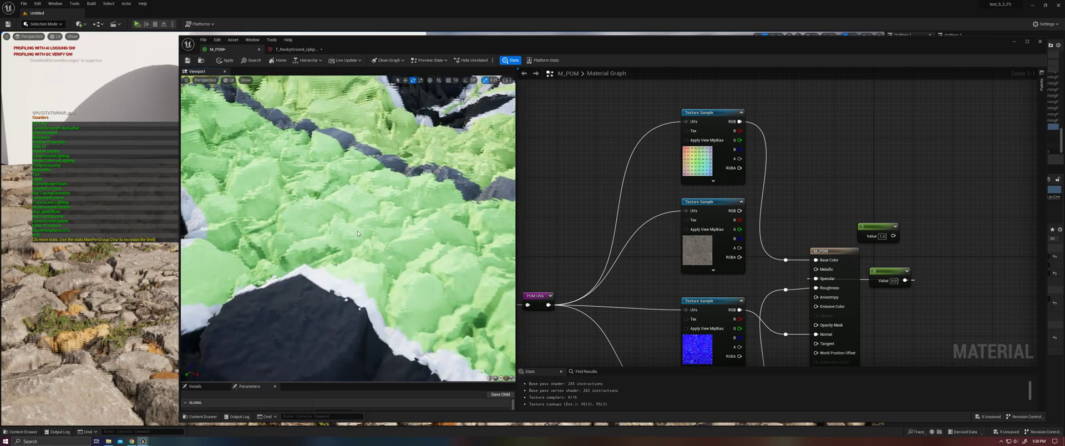
left_click_drag(337, 266, 316, 258)
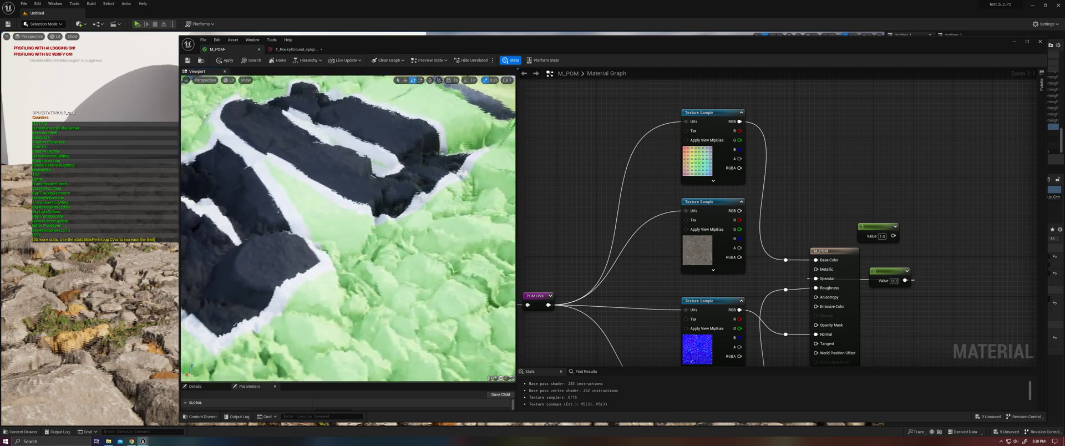
Step: Set the preview viewport's horizontal field of view to 21 and inspect the edges of the dark grid lettering up close
left_click_drag(387, 228, 387, 228)
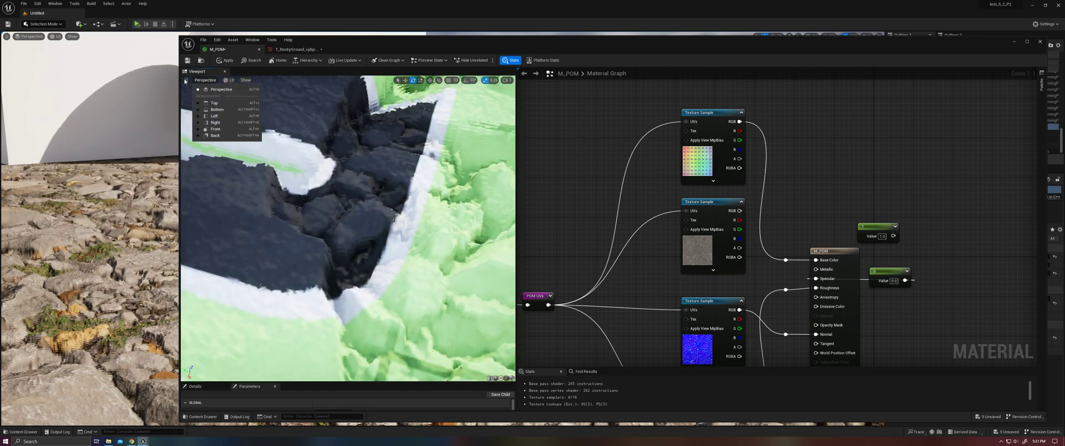
left_click_drag(251, 119, 247, 119)
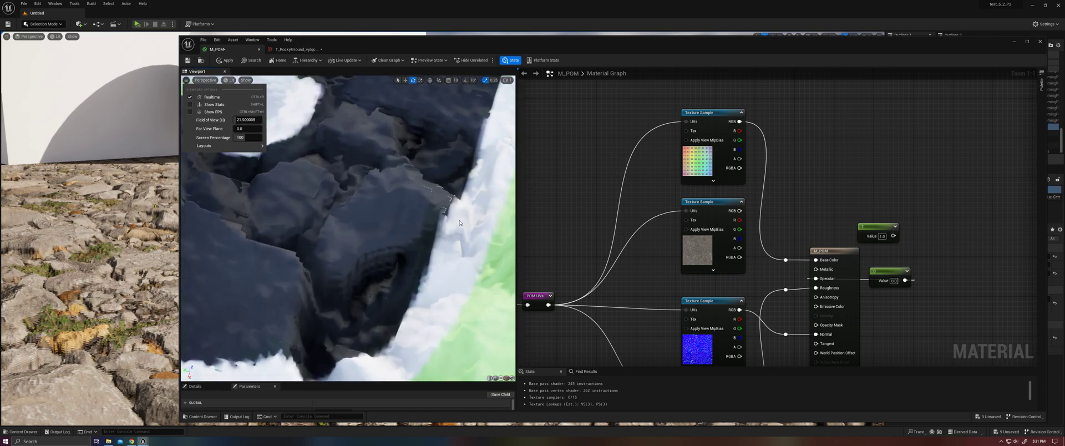
left_click_drag(443, 238, 441, 232)
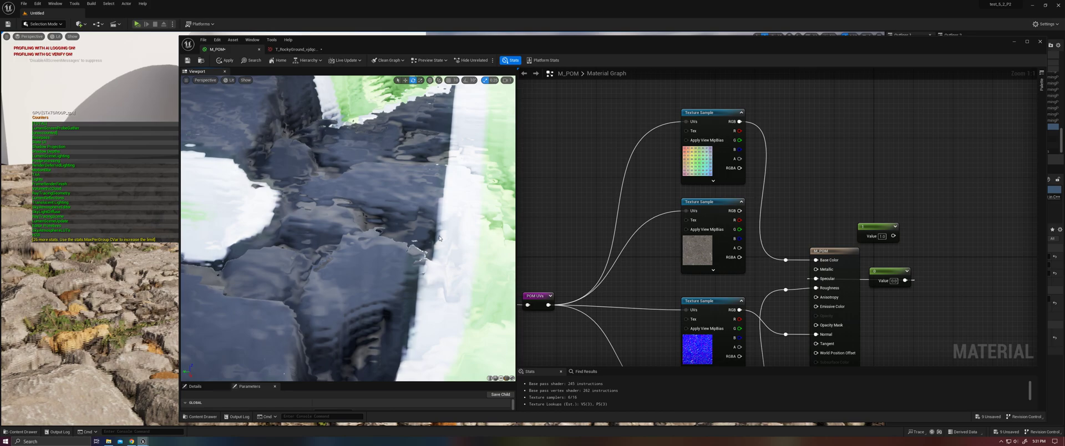
key("super")
key("super")
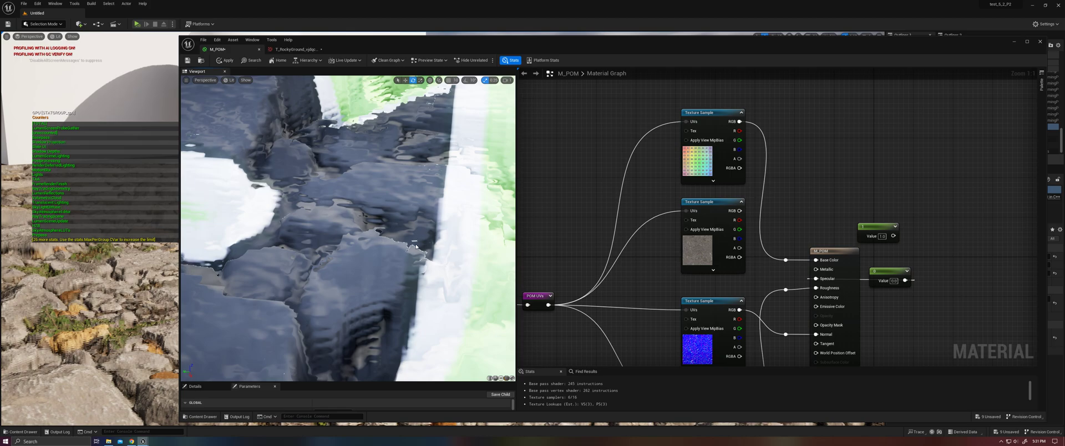
Step: Shorten the preview viewport and set the UV grid texture sample's MipValueMode to Derivative (explicit derivative to compute mip level)
right_click_drag(581, 226, 760, 211)
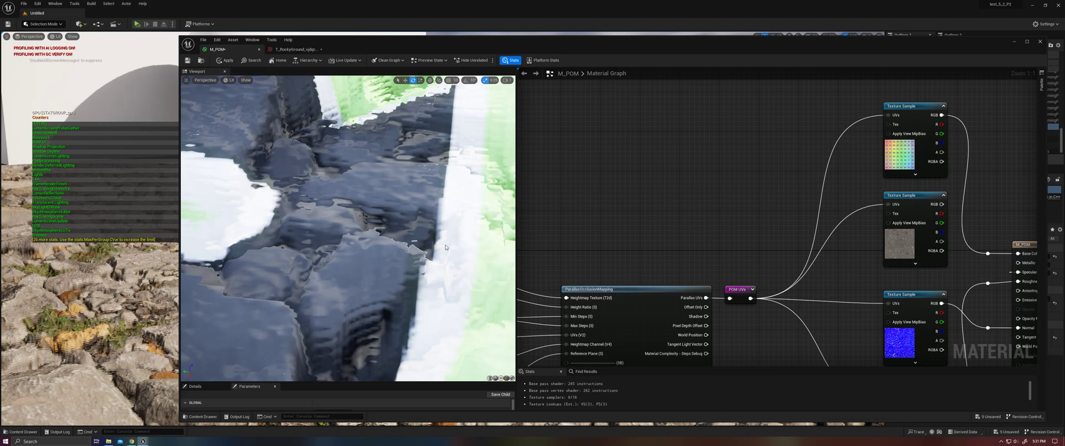
left_click_drag(453, 382, 454, 308)
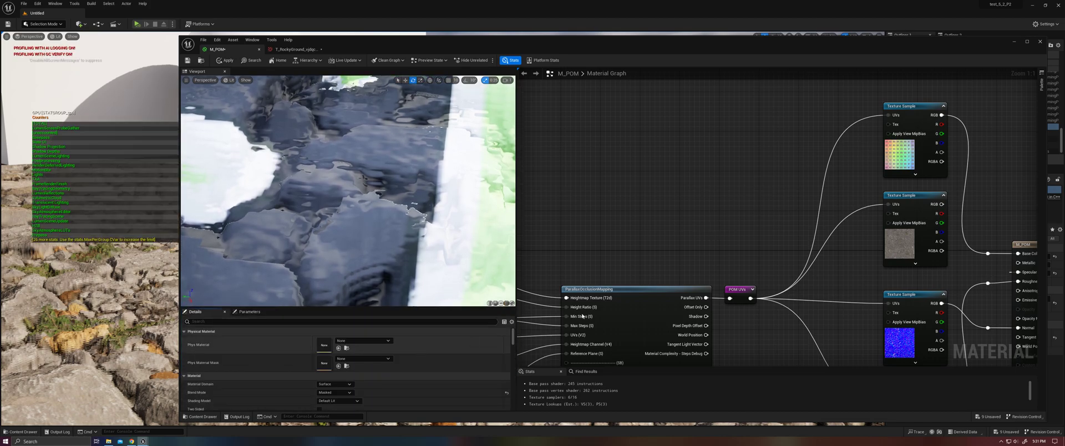
left_click(915, 175)
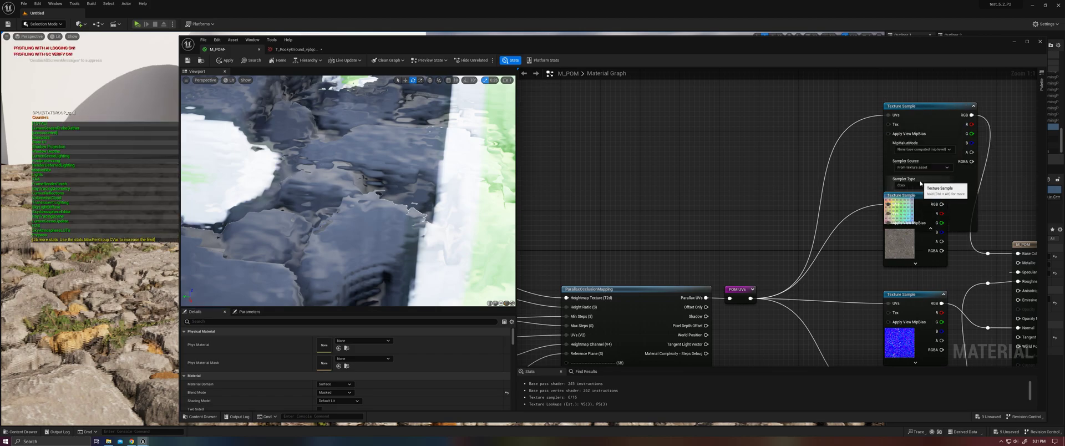
left_click(937, 150)
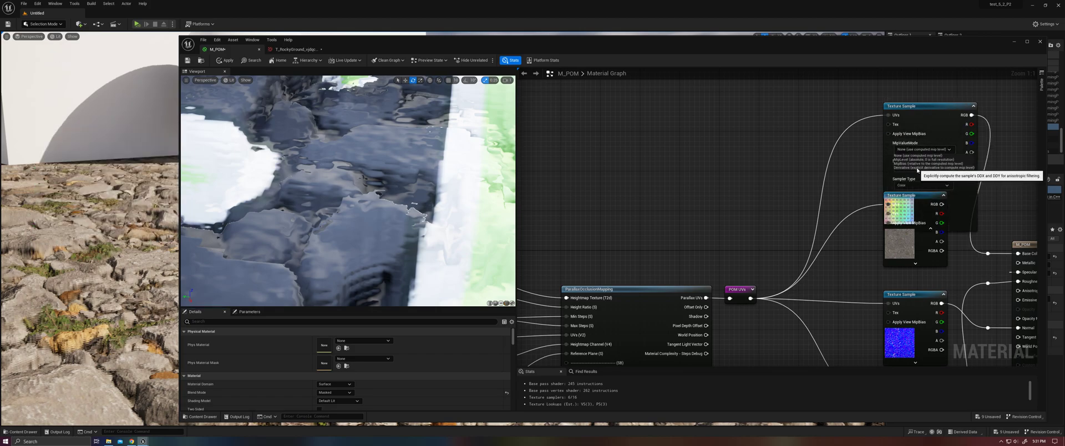
left_click(920, 168)
right_click_drag(775, 139, 755, 211)
left_click(891, 178)
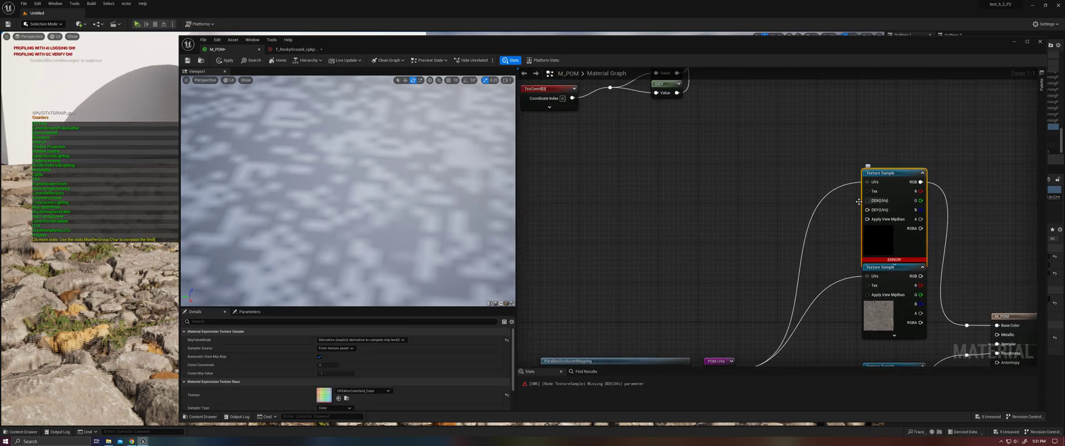
Step: Connect the TexCoord-driven DDX and DDY nodes to the UV grid texture sample's DDX(UVs) and DDY(UVs) inputs
right_click_drag(695, 185, 705, 255)
left_click_drag(547, 164, 677, 275)
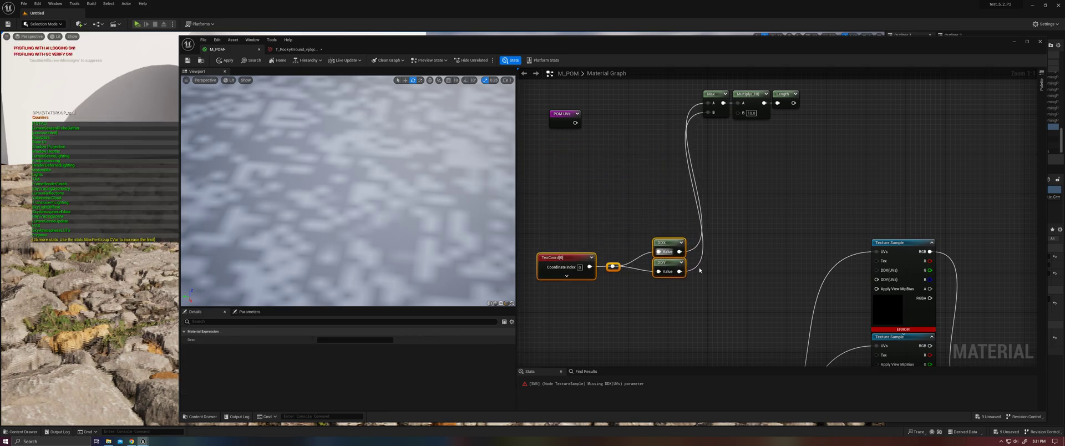
left_click(697, 270)
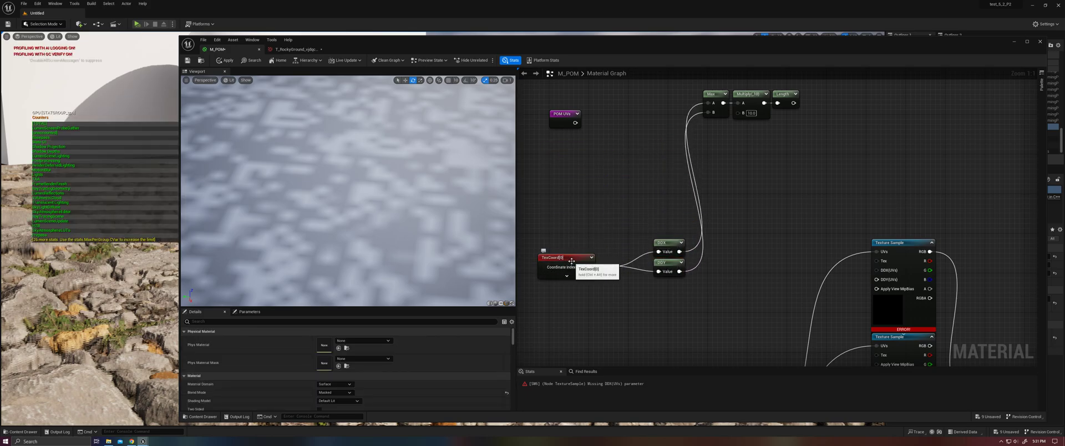
left_click_drag(679, 252, 679, 272)
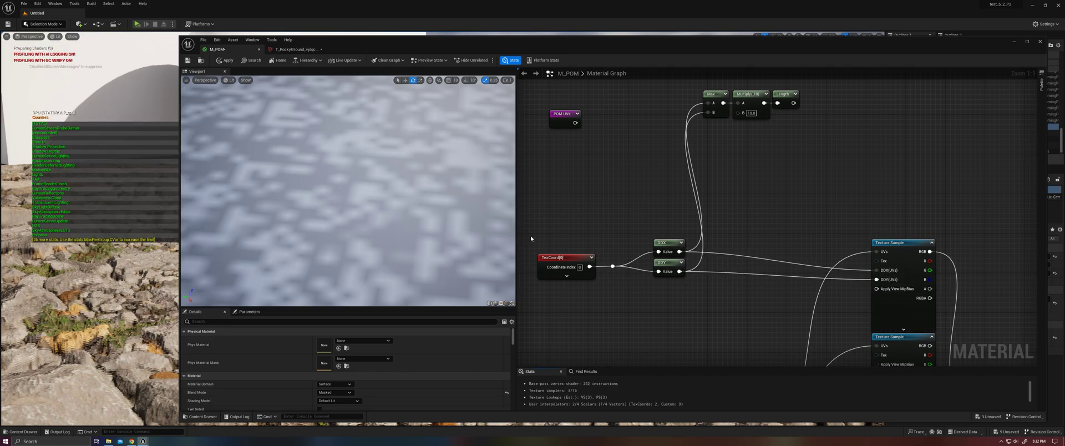
Step: Place the POM UVs node beside TexCoord and swap the DDX/DDY source between the two to compare the preview
left_click_drag(578, 122, 612, 266)
left_click_drag(563, 120, 563, 245)
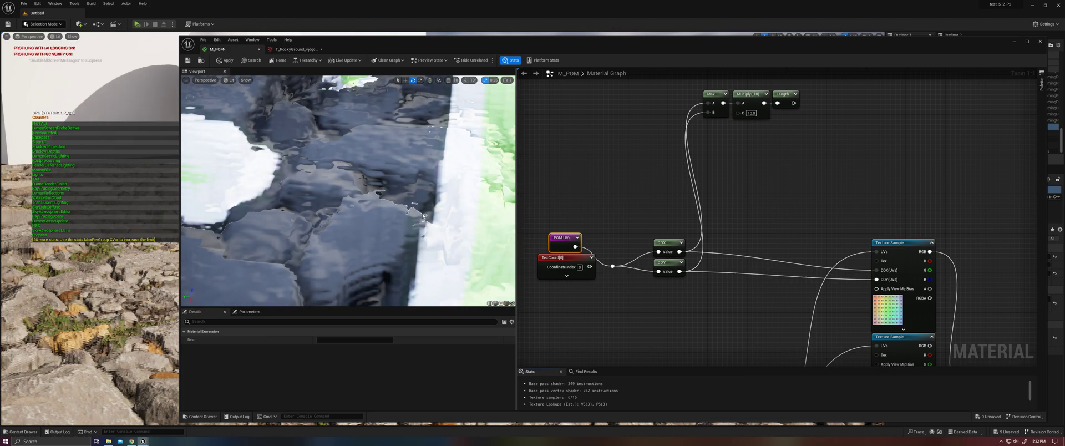
left_click_drag(592, 271, 565, 268)
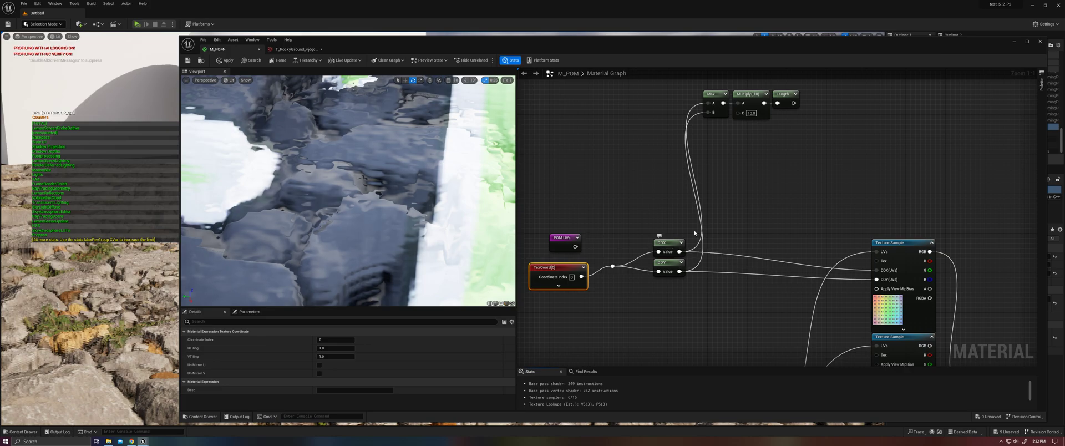
Step: Preview the Length node with POM UVs feeding DDX and DDY, and inspect the derivative pattern around the rocks
right_click(785, 101)
left_click(811, 110)
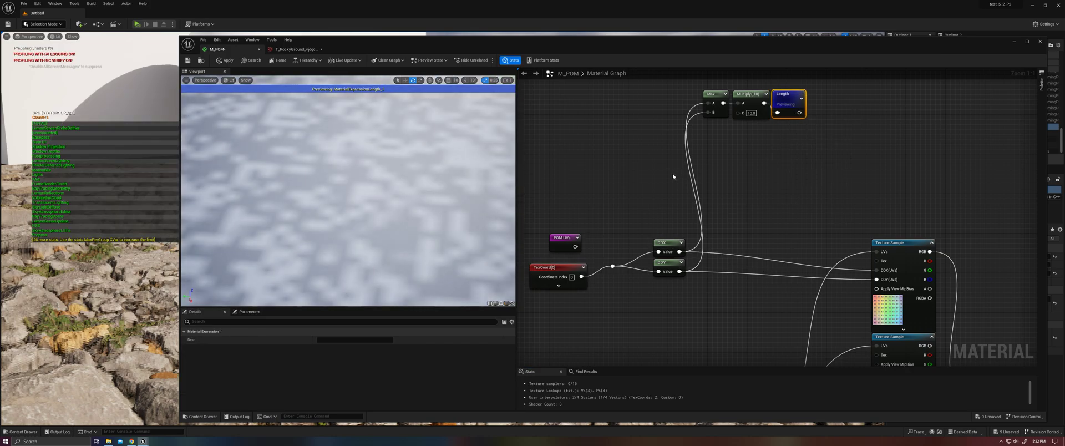
left_click_drag(575, 246, 612, 267)
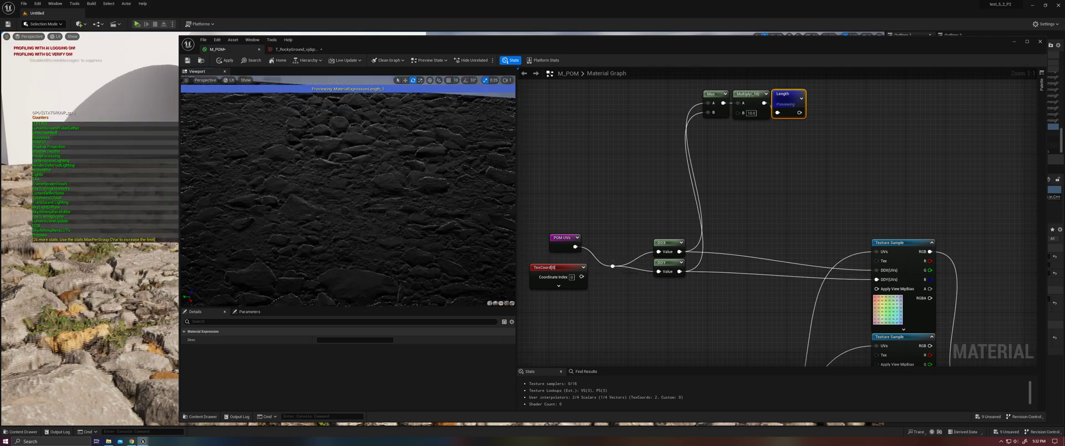
left_click_drag(443, 217, 410, 217)
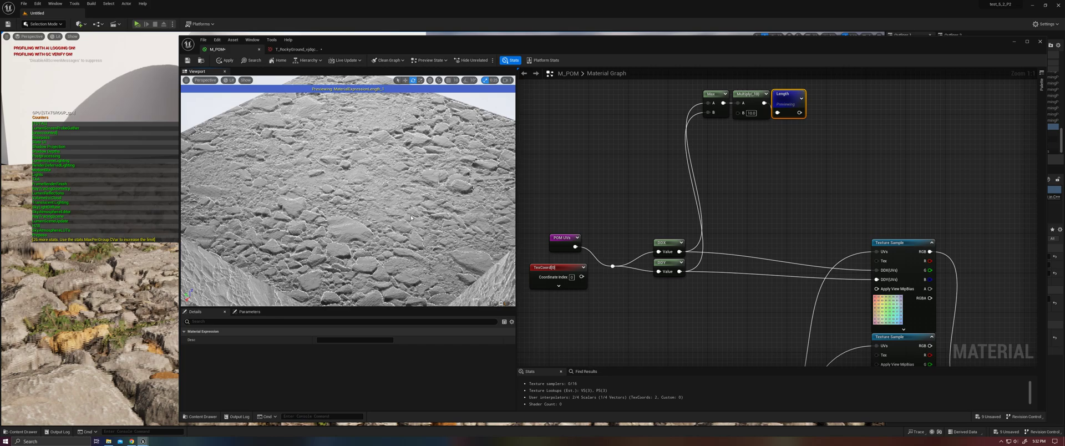
right_click_drag(416, 221, 420, 200)
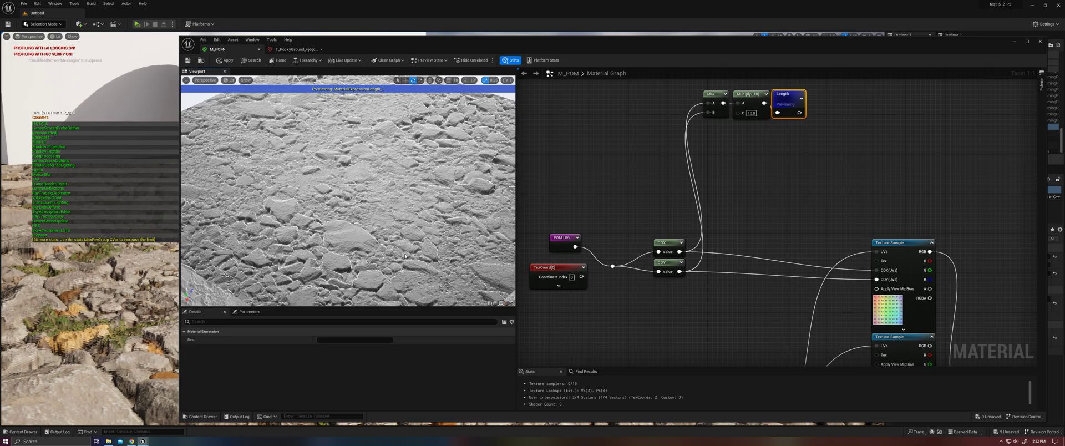
mouse_move(450, 198)
left_mouse_down()
mouse_move(444, 208)
mouse_move(441, 191)
left_mouse_up()
right_click_drag(441, 191, 441, 155)
left_click_drag(441, 155, 438, 131)
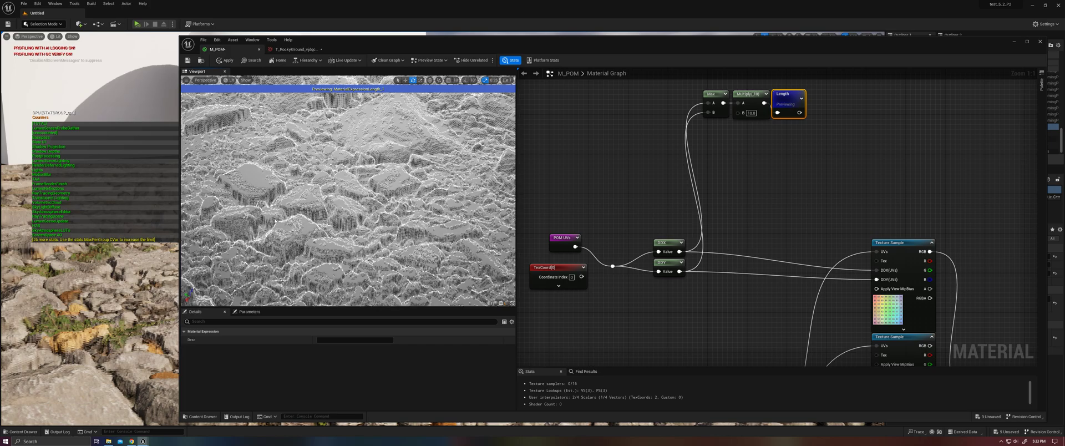
Step: Preview the POM UVs node and inspect its UV gradient across the box faces in Unlit view mode
right_click(563, 238)
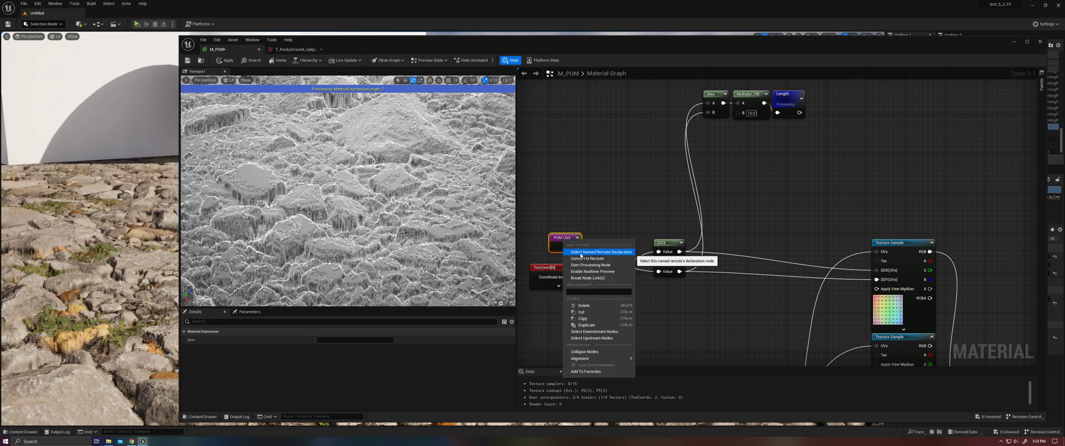
left_click(604, 267)
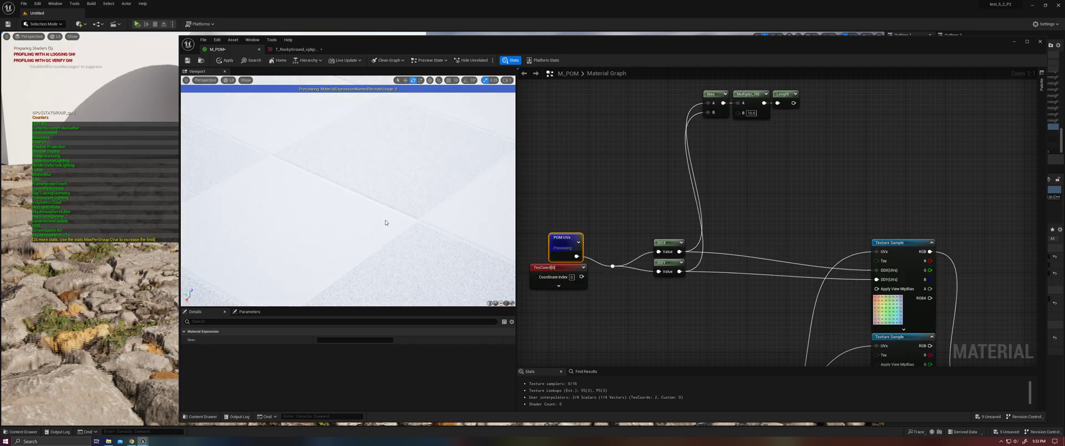
left_click_drag(332, 210, 375, 220)
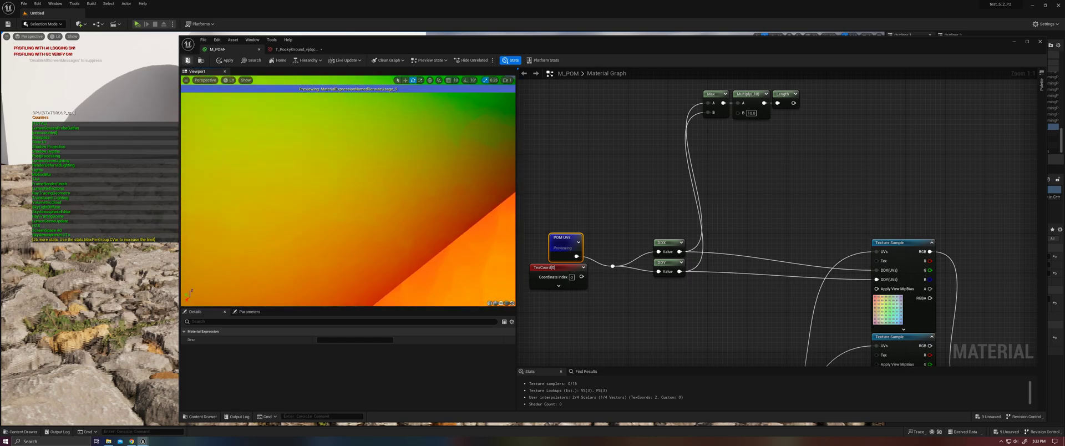
left_click(205, 81)
mouse_move(233, 82)
left_click(245, 104)
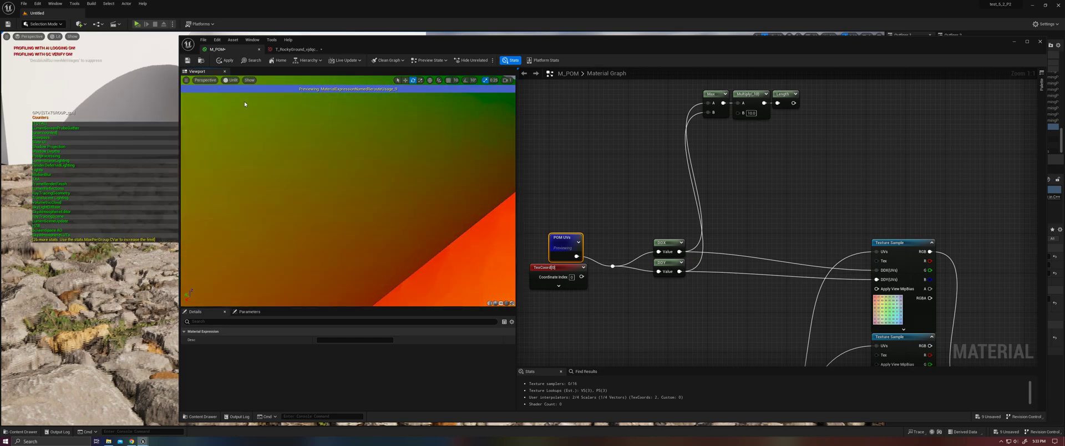
left_click_drag(355, 194, 333, 195)
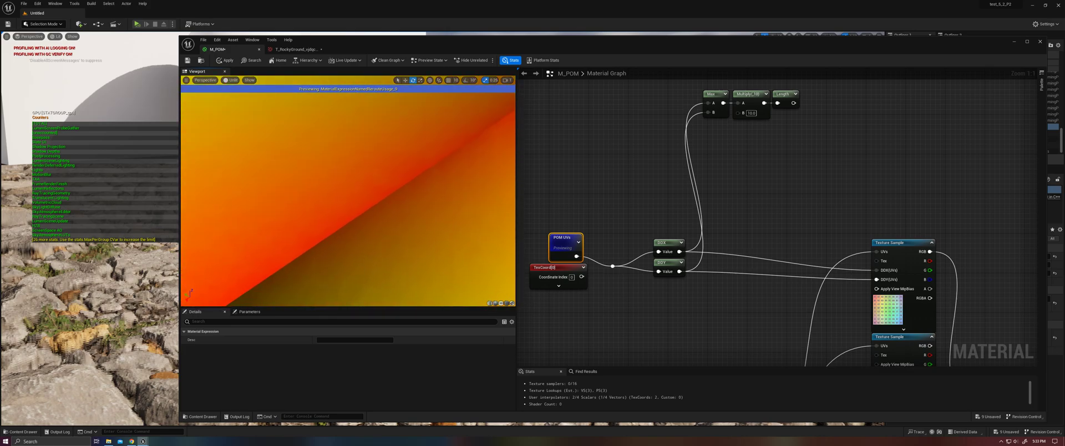
left_click_drag(393, 163, 406, 166)
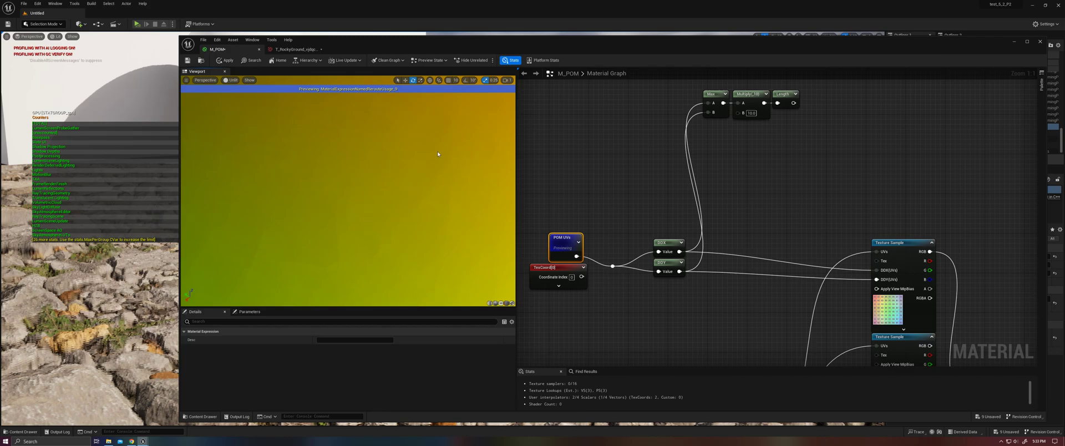
left_click_drag(348, 194, 380, 202)
Step: Return the material preview to Lit view mode and look over the POM UVs gradient
left_click(230, 80)
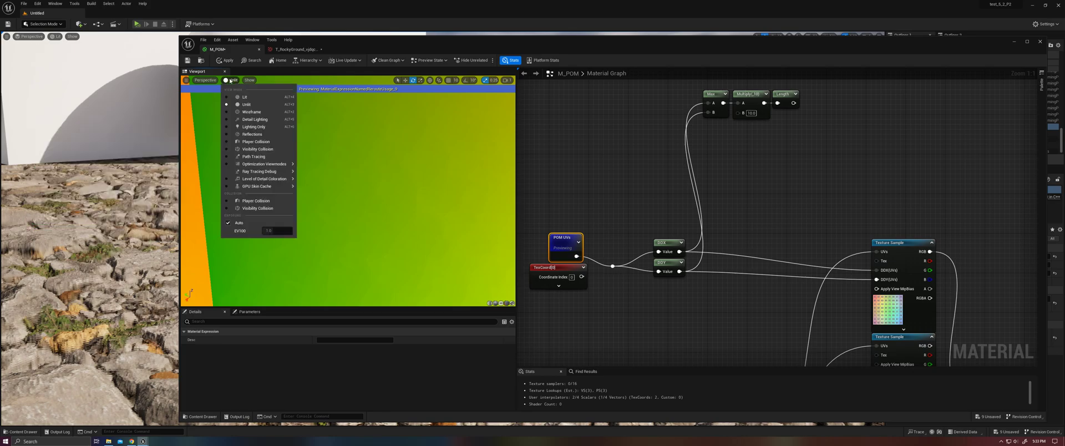
left_click(244, 98)
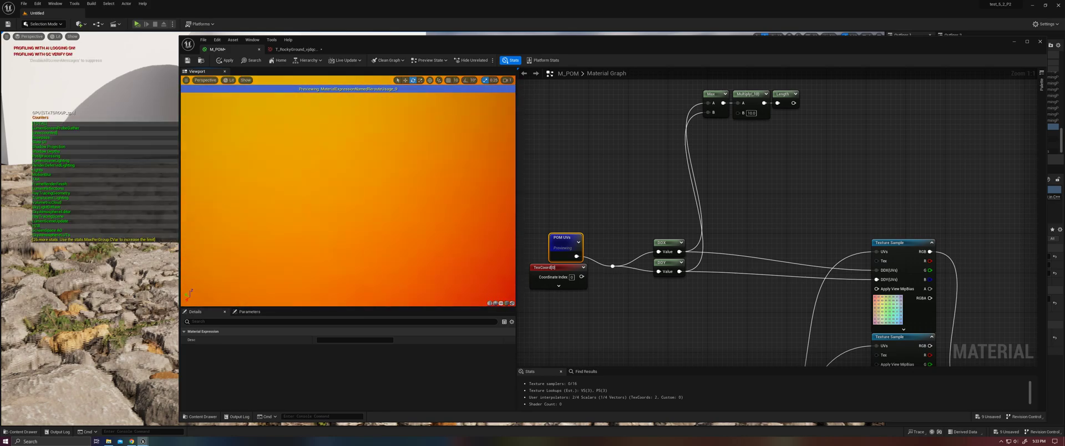
left_click_drag(348, 189, 355, 208)
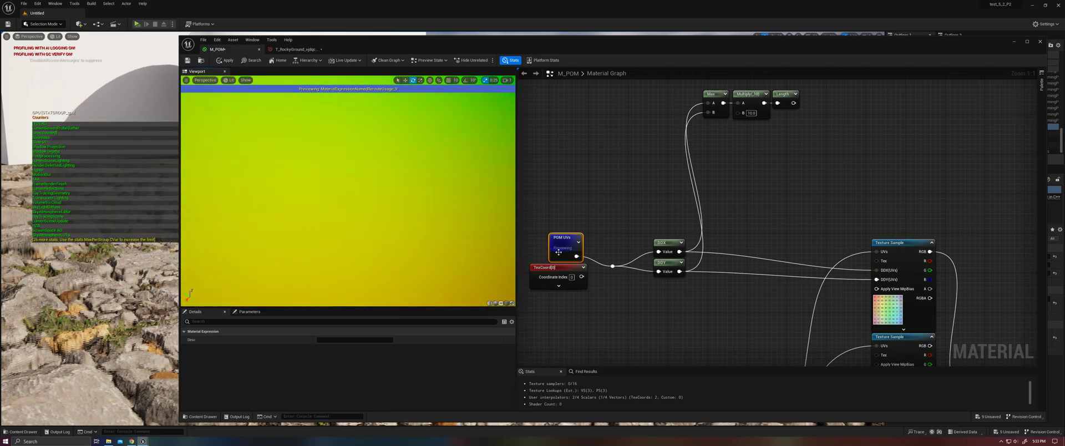
Step: Preview the TexCoord node at a corner of the box and compare it with a preview of POM UVs
mouse_move(578, 276)
left_mouse_down()
mouse_move(609, 270)
mouse_move(593, 271)
left_mouse_up()
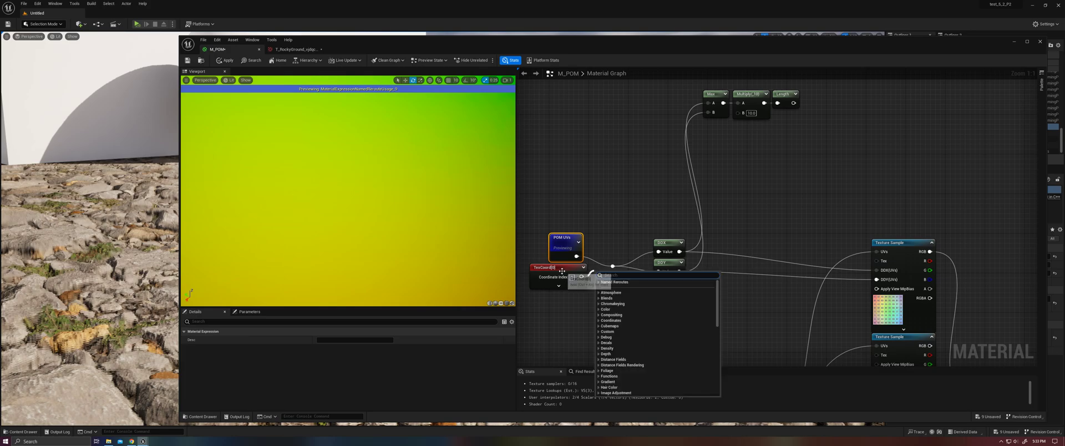
right_click(562, 270)
left_click(588, 285)
left_click_drag(421, 218, 438, 167)
left_click_drag(277, 173, 320, 156)
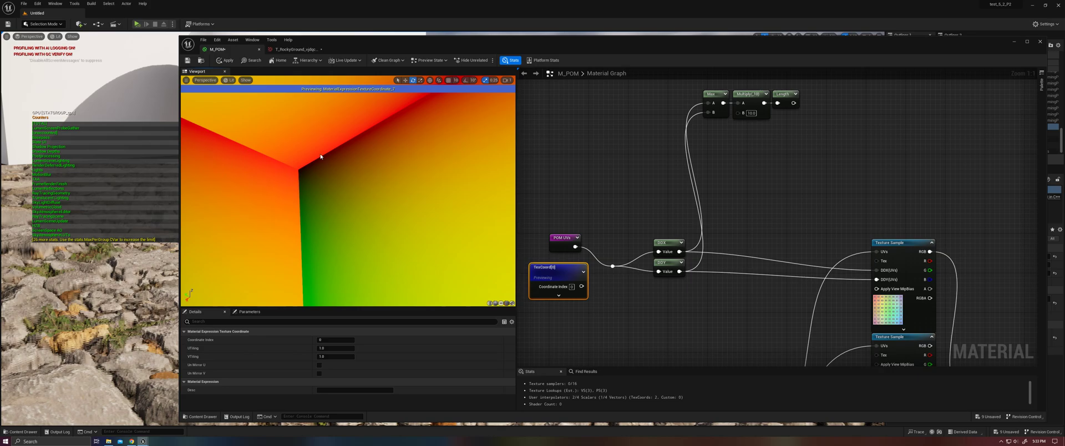
right_click(563, 239)
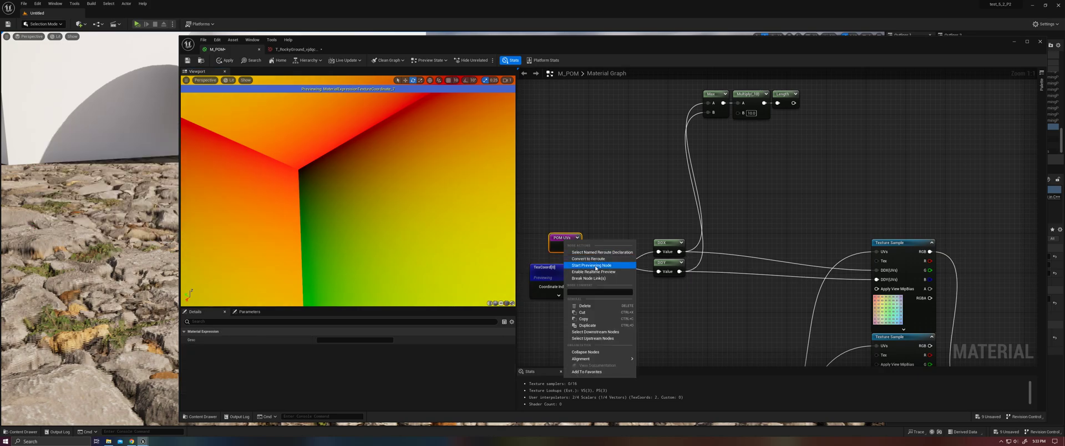
left_click(588, 273)
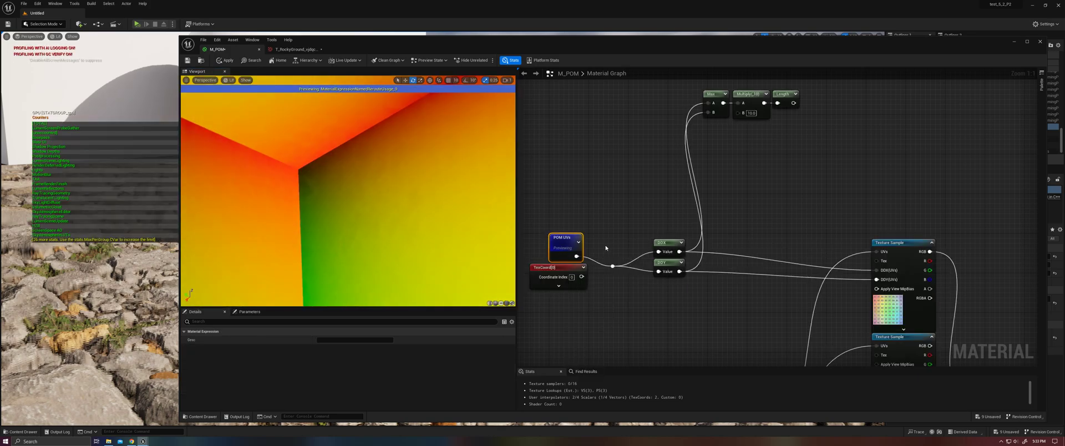
Step: Preview the Length node, feed DDX and DDY from TexCoord again, and inspect the derivatives on the box faces
right_click(785, 99)
left_click(810, 133)
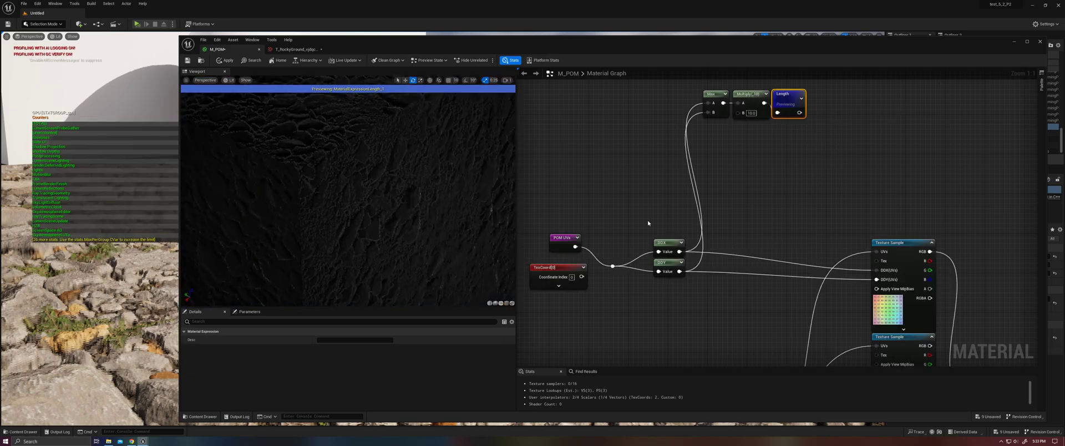
right_click_drag(390, 198, 413, 178)
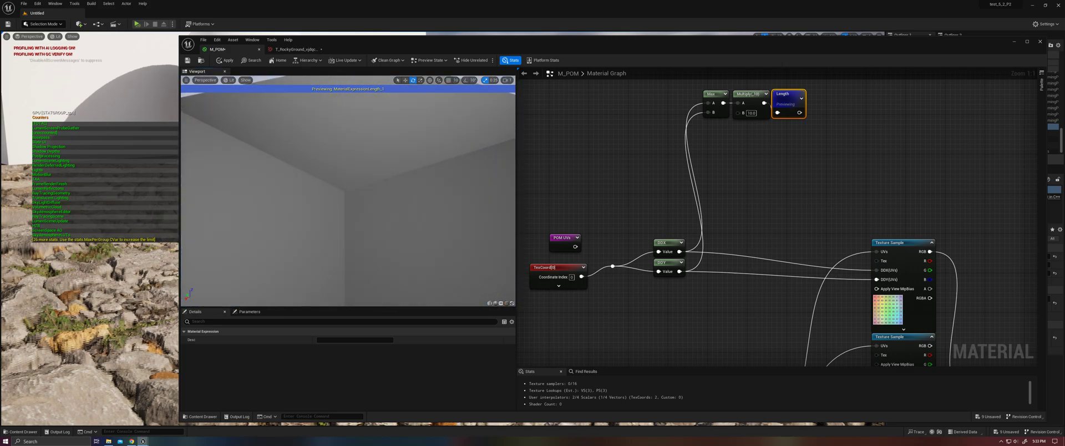
mouse_move(414, 178)
left_mouse_down()
mouse_move(388, 222)
mouse_move(411, 239)
mouse_move(413, 181)
left_mouse_up()
right_click_drag(414, 181, 413, 179)
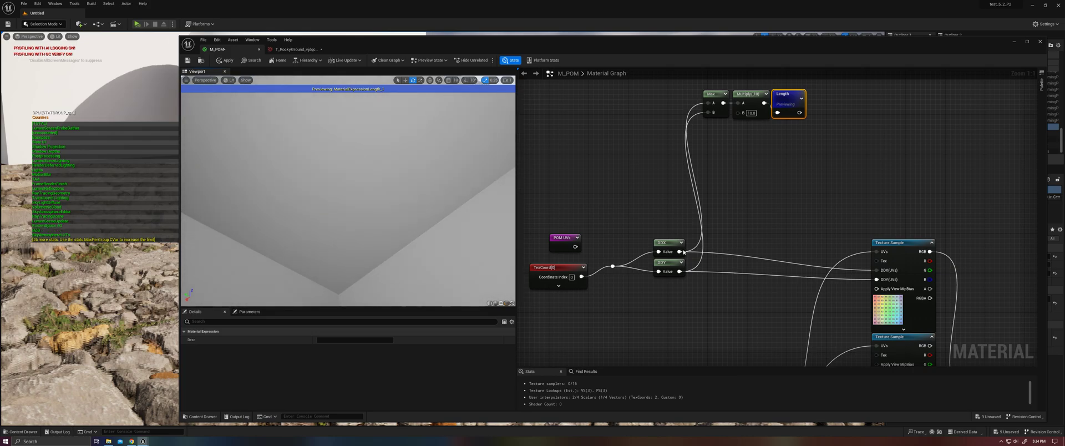
Step: Connect the rock color texture sample's RGB output to Base Color in place of the UV grid texture
right_click_drag(876, 270, 706, 140)
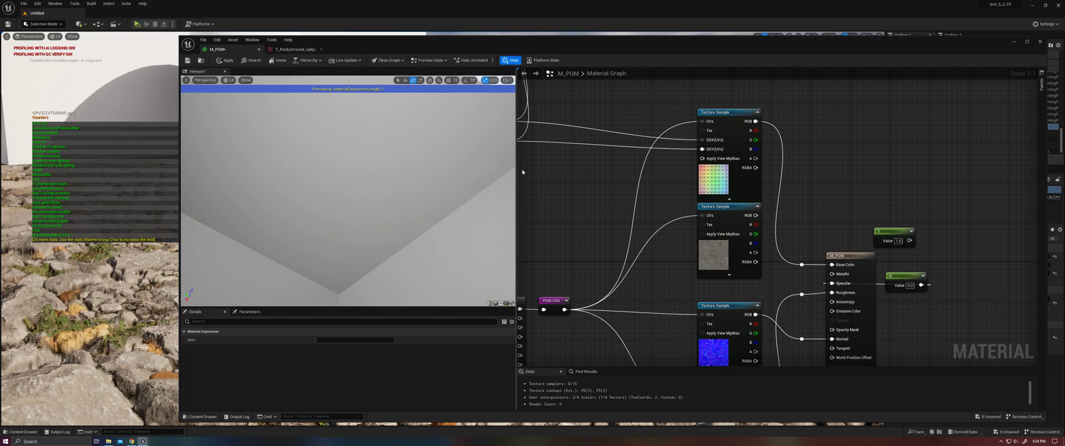
right_click_drag(666, 199, 679, 220)
mouse_move(769, 237)
left_mouse_down()
mouse_move(820, 291)
mouse_move(769, 240)
left_mouse_up()
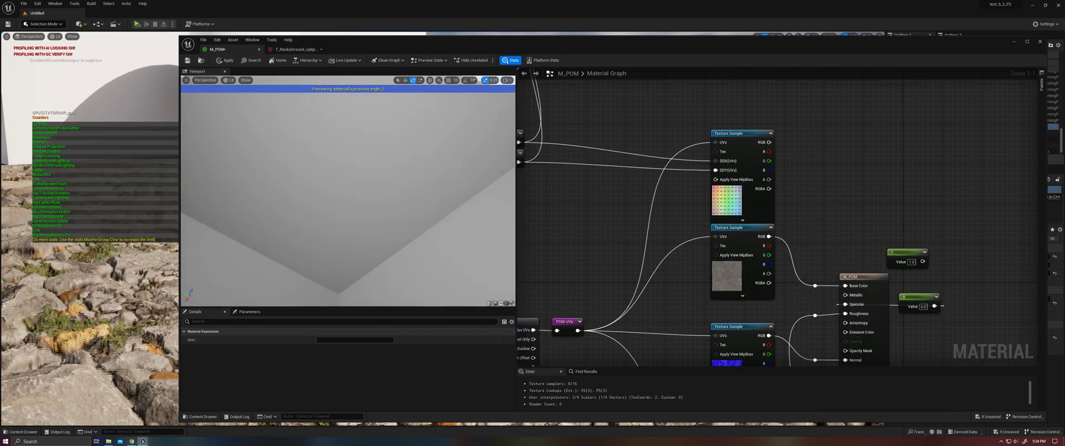
Step: Stop previewing the Length node so the preview displays the full material
right_click_drag(613, 201, 792, 386)
right_click(796, 162)
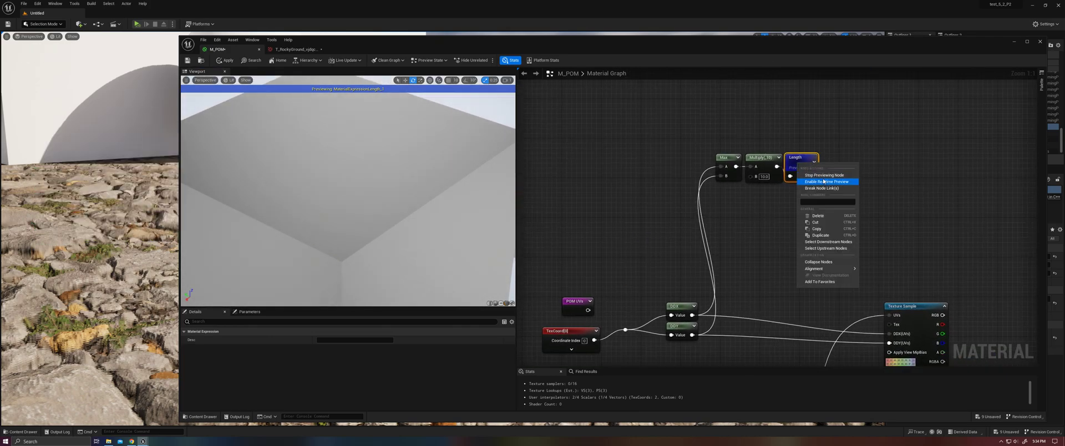
left_click(807, 178)
key("space")
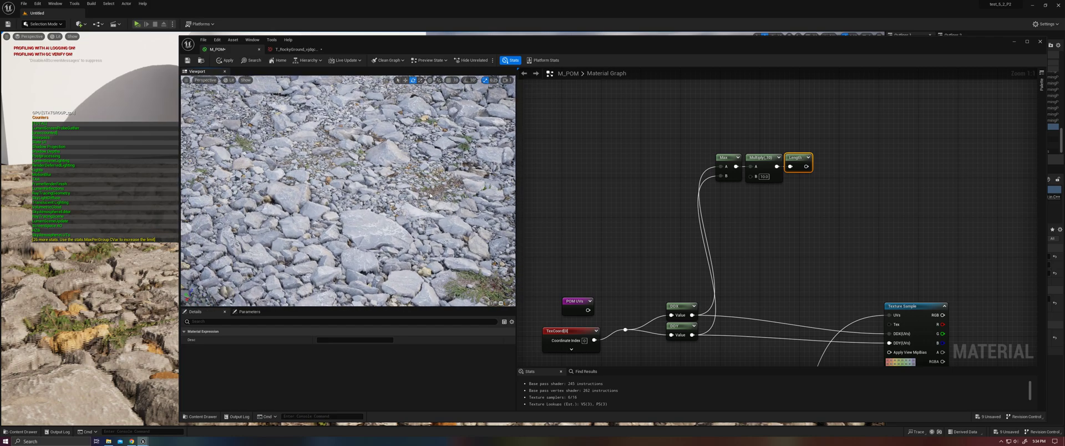
Step: Maximize the material editor window, make the preview viewport taller, and inspect the rocks up close at a grazing angle
left_click(1027, 42)
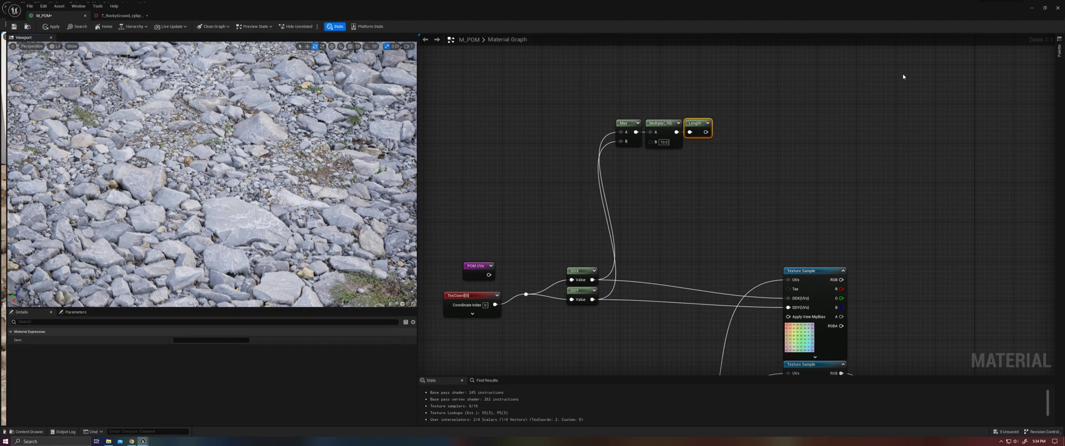
left_click_drag(298, 307, 298, 373)
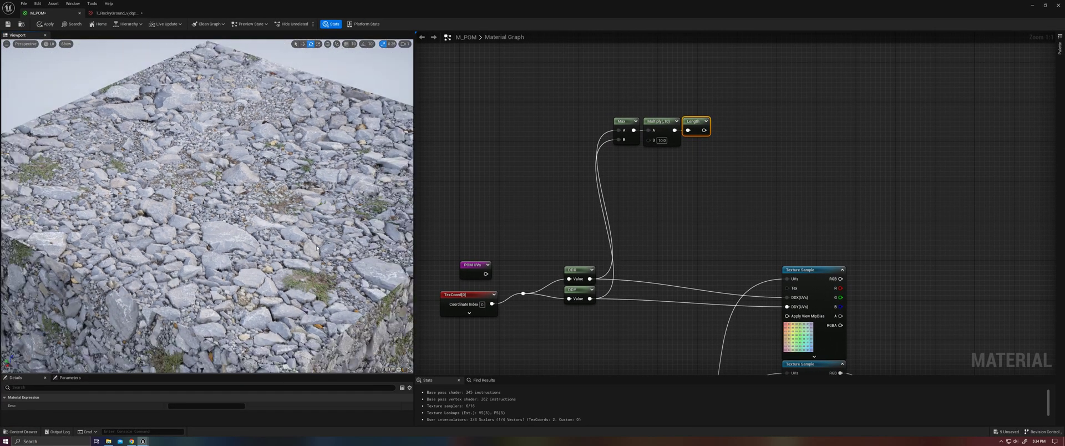
right_click_drag(313, 247, 313, 224)
left_click_drag(313, 247, 312, 194)
middle_click_drag(313, 247, 300, 302)
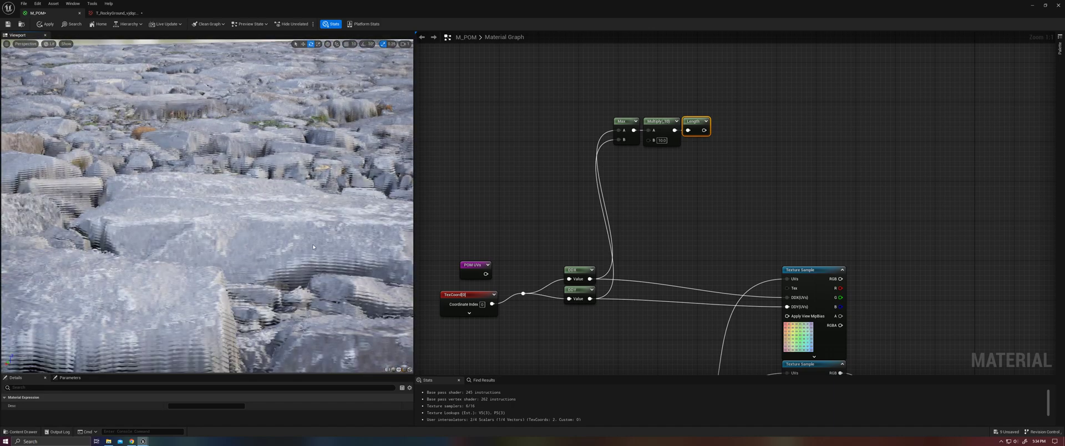
left_click_drag(313, 247, 314, 255)
Step: Set MipValueMode to Derivative (explicit derivative) on the rock color, normal and packed mask texture samples together
right_click_drag(687, 289, 612, 106)
left_click_drag(735, 89, 740, 55)
right_click_drag(724, 162, 698, 79)
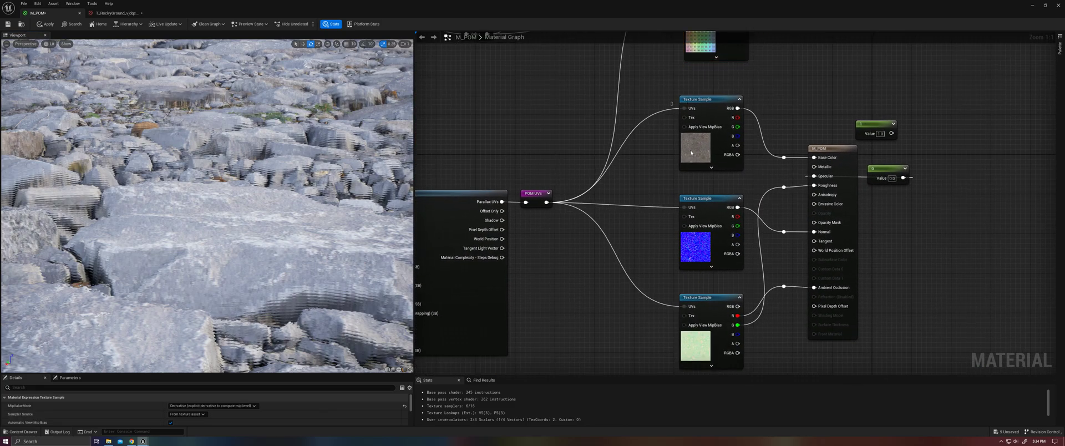
left_click_drag(698, 80, 715, 329)
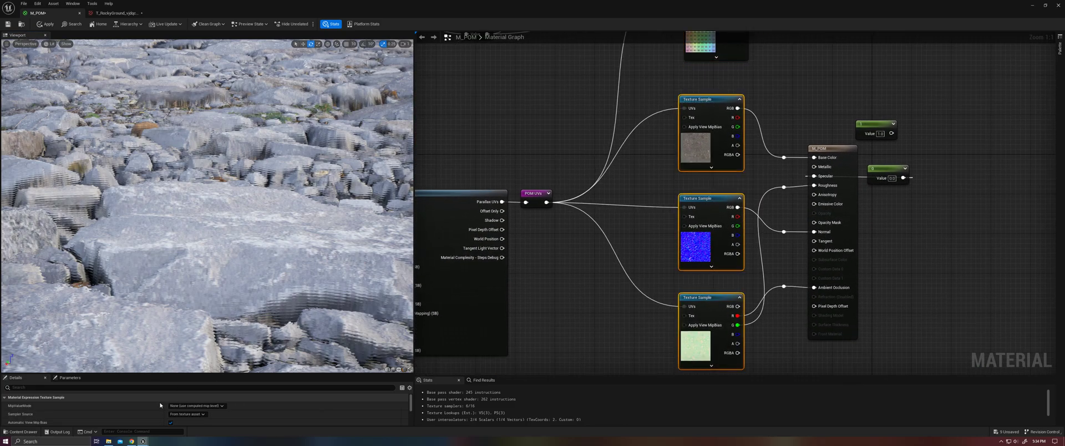
left_click(197, 405)
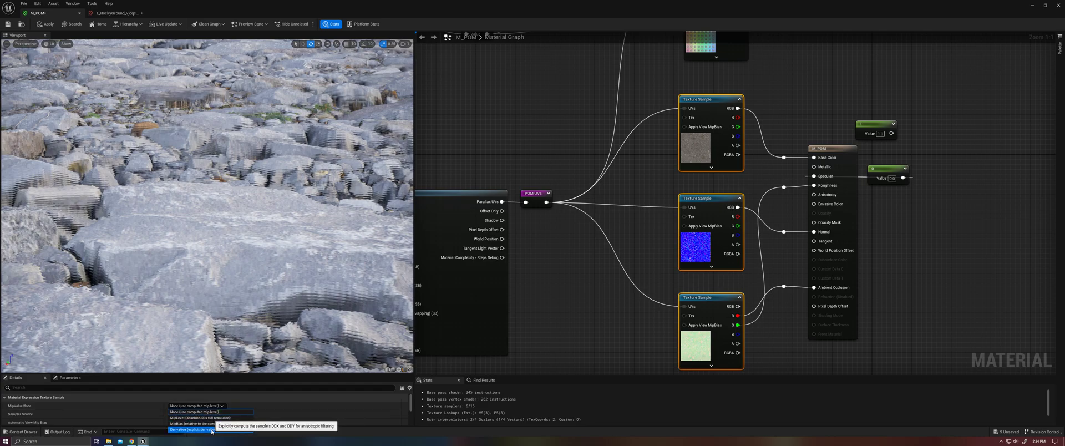
left_click(211, 431)
left_click(564, 241)
Step: Move the TexCoord, DDX and DDY nodes down beside the three rock texture samples
right_click_drag(504, 71, 661, 196)
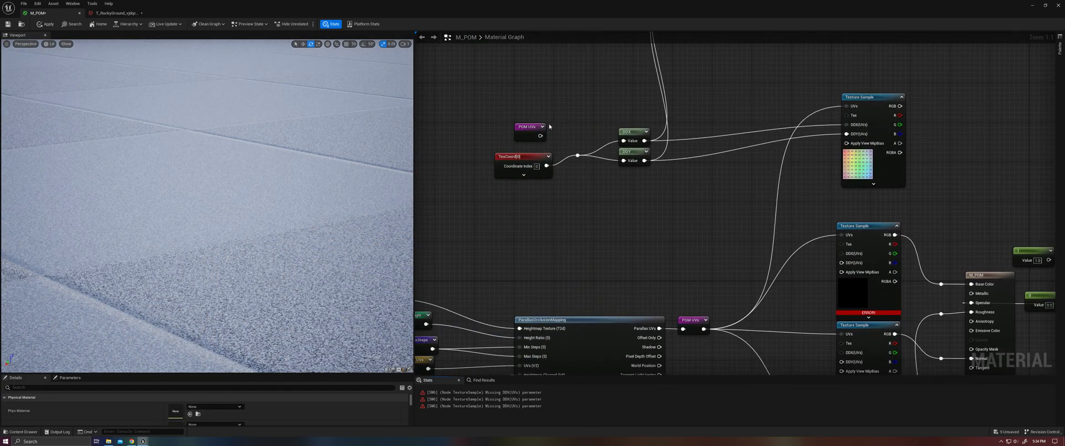
left_click_drag(549, 194, 721, 247)
left_click(737, 299)
right_click_drag(736, 299, 675, 243)
left_click_drag(558, 216, 557, 200)
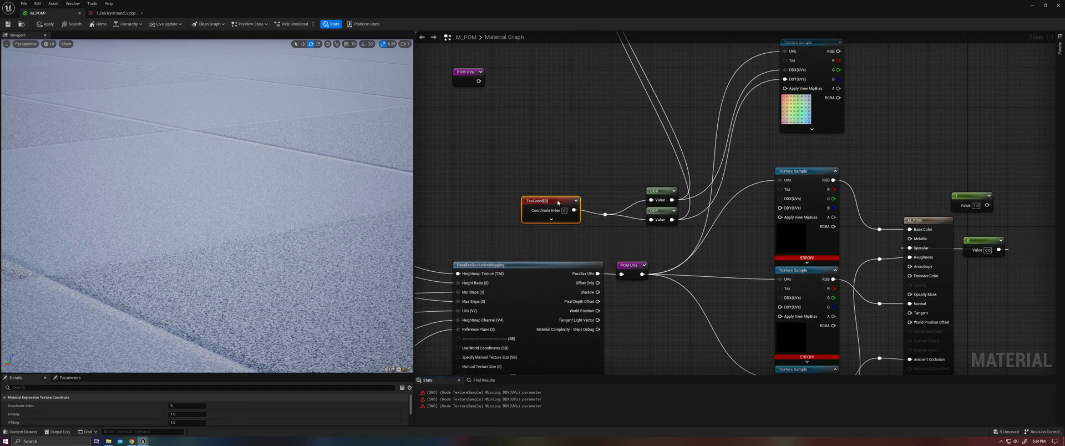
Step: Connect the DDX node to the DDX(UVs) input of all three rock texture samples through a reroute node
left_click_drag(671, 200, 753, 230)
double_click(749, 200)
left_click_drag(752, 200, 790, 303)
right_click_drag(789, 303, 769, 208)
left_click_drag(732, 104, 761, 302)
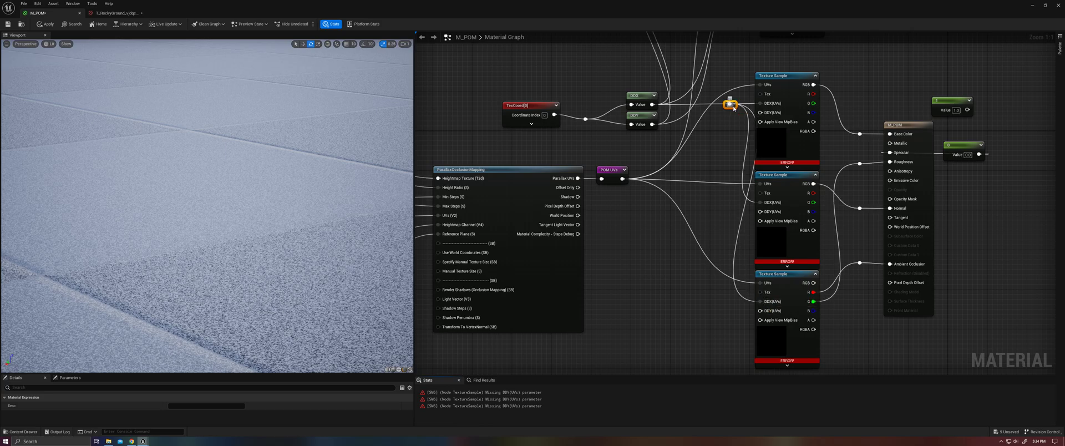
left_click_drag(734, 110, 704, 209)
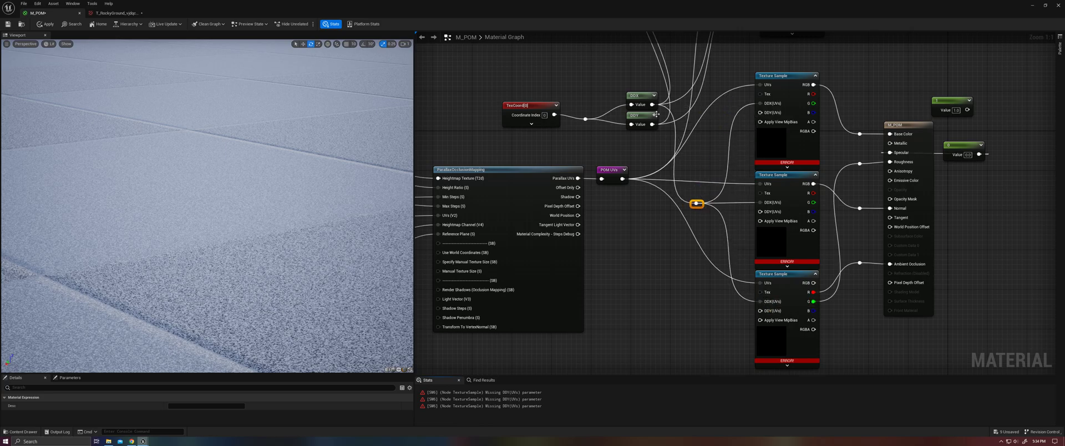
Step: Connect the DDY node to the DDY(UVs) input of all three rock texture samples through a second reroute node
left_click_drag(652, 124, 760, 211)
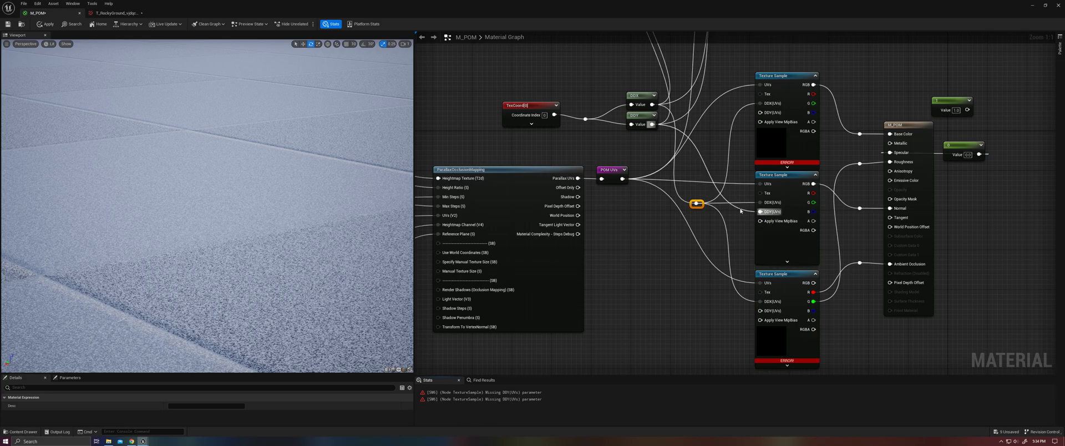
double_click(740, 210)
left_click_drag(743, 176, 760, 113)
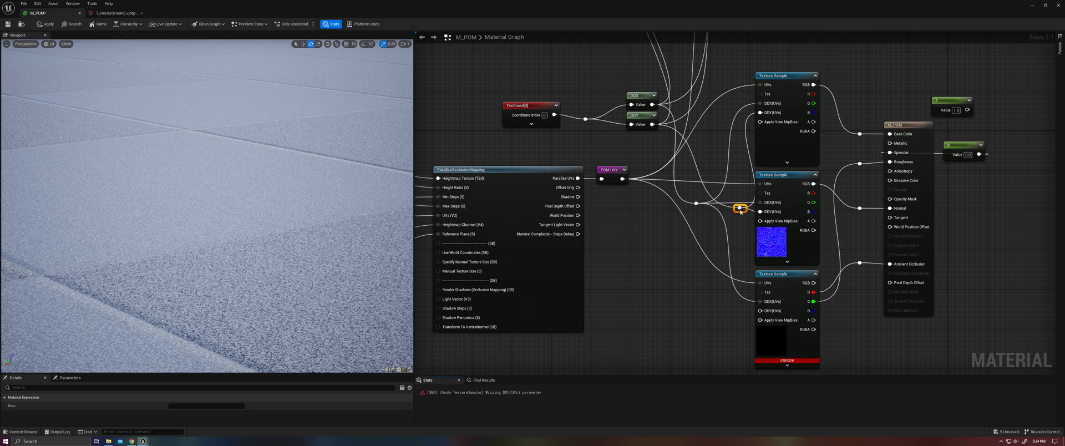
left_click_drag(745, 208, 760, 311)
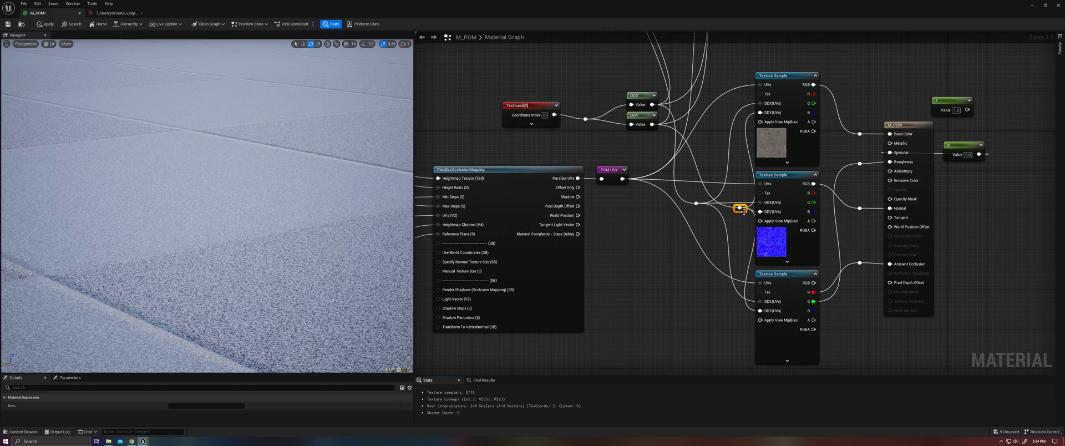
left_click_drag(740, 208, 702, 220)
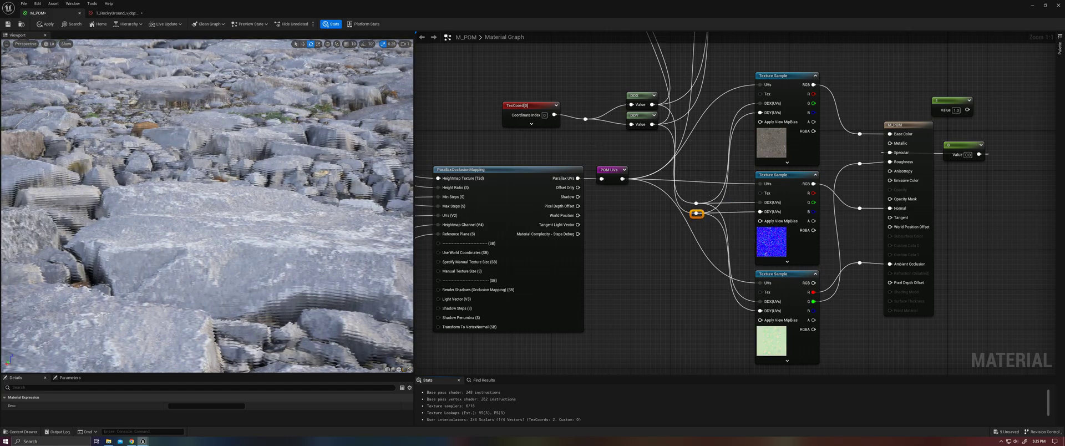
Step: Alternate the DDX and DDY source between POM UVs and TexCoord, comparing the rocks in the preview at a grazing angle
right_click_drag(697, 216, 698, 331)
left_click_drag(444, 91, 586, 233)
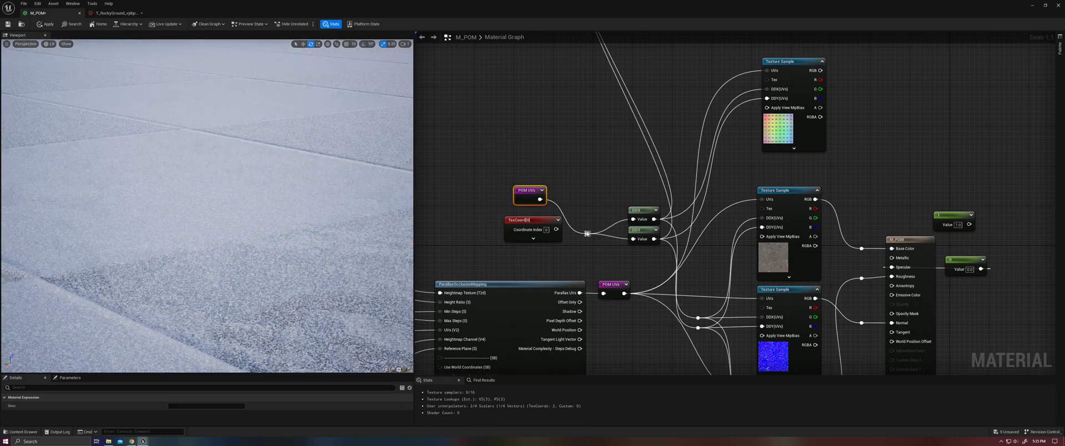
left_click_drag(289, 217, 206, 186)
right_click_drag(281, 194, 281, 194)
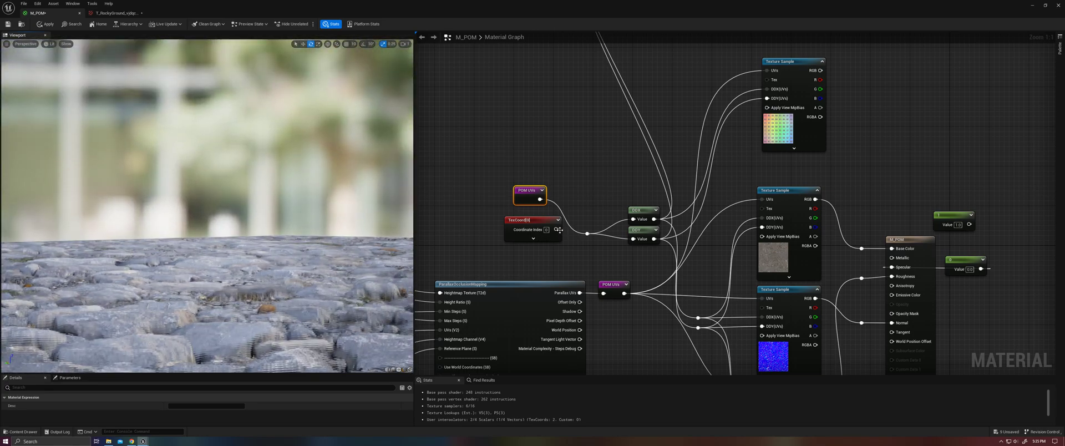
left_click_drag(559, 229, 588, 233)
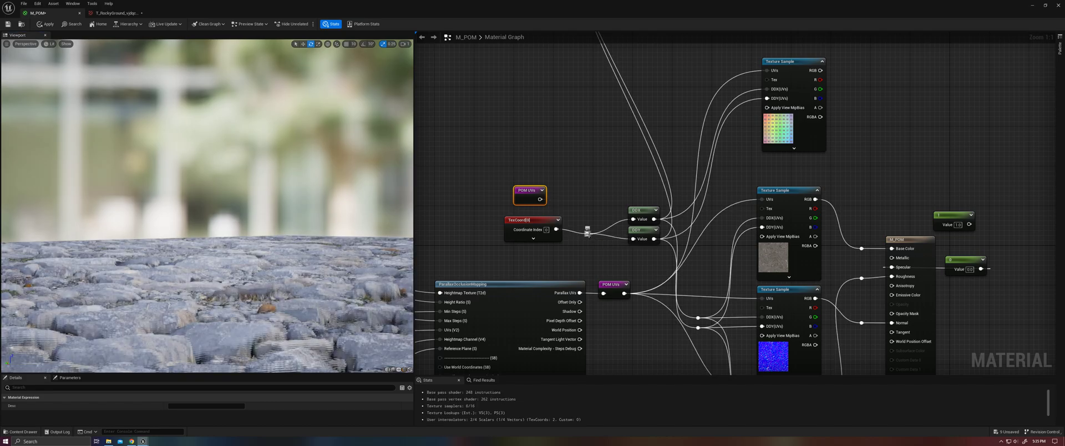
left_click_drag(540, 199, 588, 234)
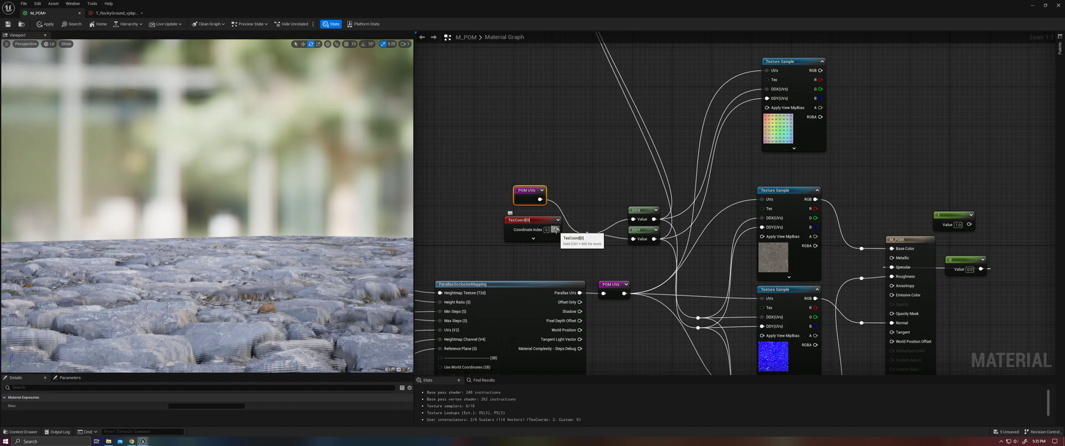
Step: Blend POM UVs and TexCoord with a Lerp node and feed its output to the reroute before DDX and DDY
left_click_drag(529, 220, 460, 215)
left_click_drag(524, 190, 477, 175)
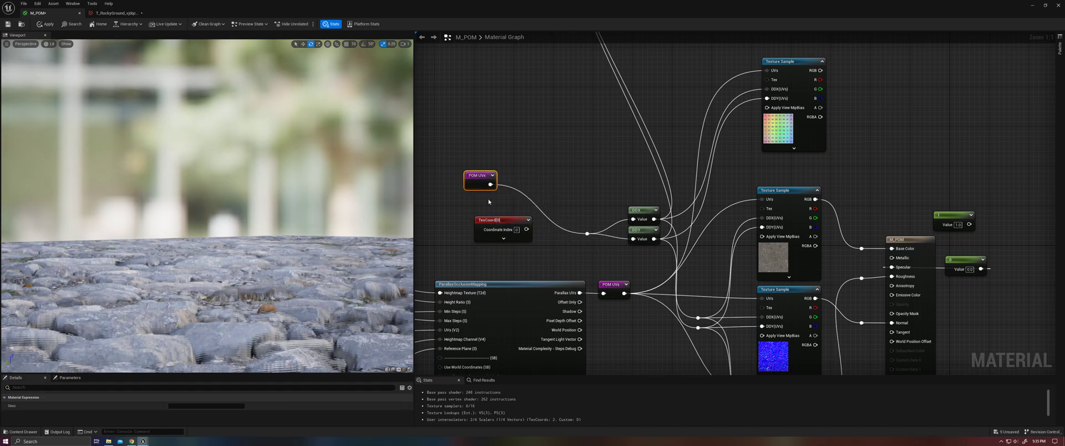
left_click(463, 221)
left_click(511, 155)
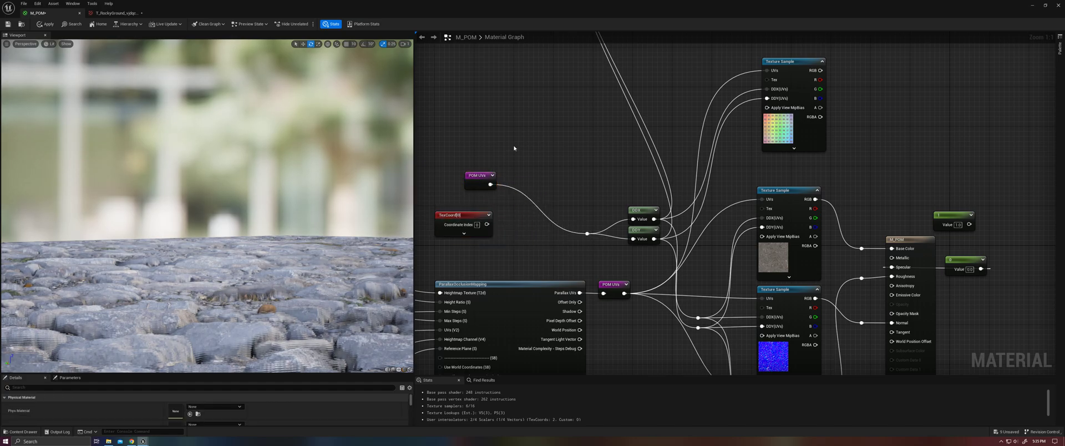
key("l")
left_click(514, 148)
left_click_drag(487, 224, 587, 233)
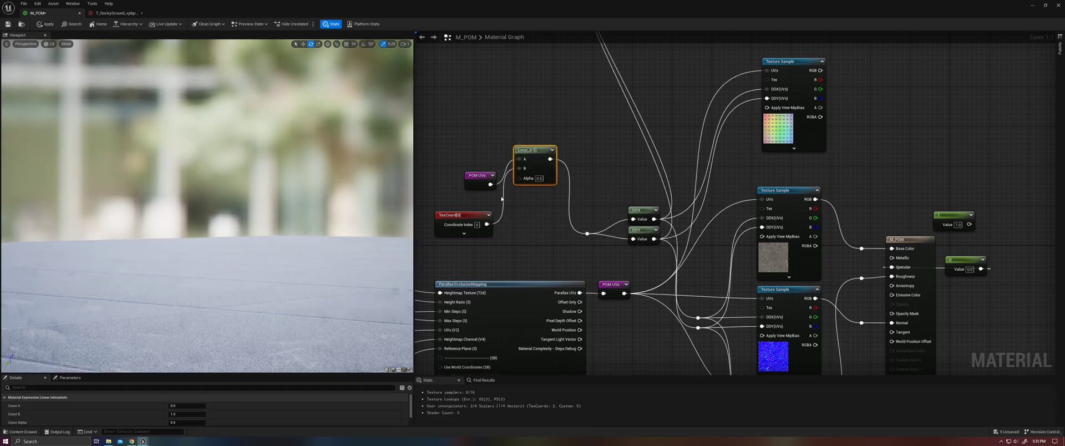
Step: Add a scalar parameter as the Lerp's Alpha and set its Slider Max to 1
left_click(420, 124)
left_click_drag(467, 140, 519, 178)
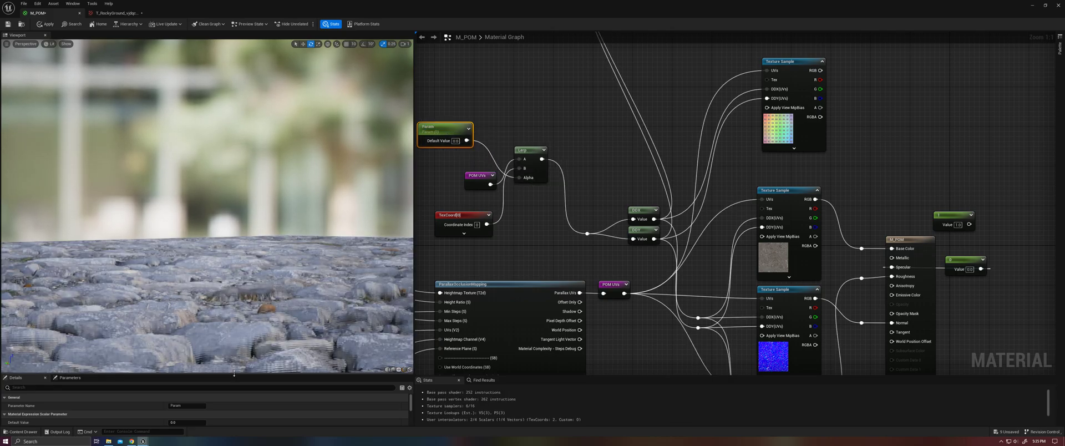
left_click_drag(238, 373, 235, 322)
left_click(189, 387)
type("1")
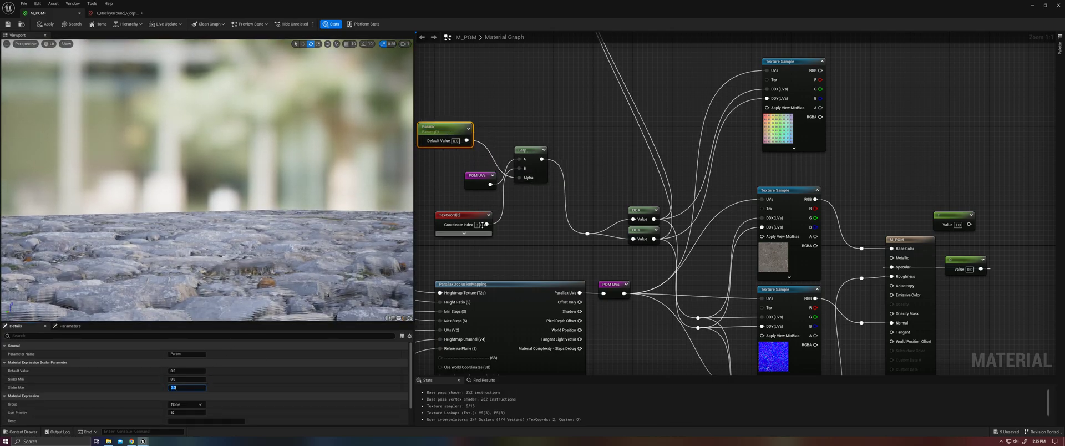
left_click(506, 135)
Step: Restore the material editor to a smaller window that exposes the level viewport, and hide the level's GPU stats overlay
left_click_drag(471, 11, 792, 60)
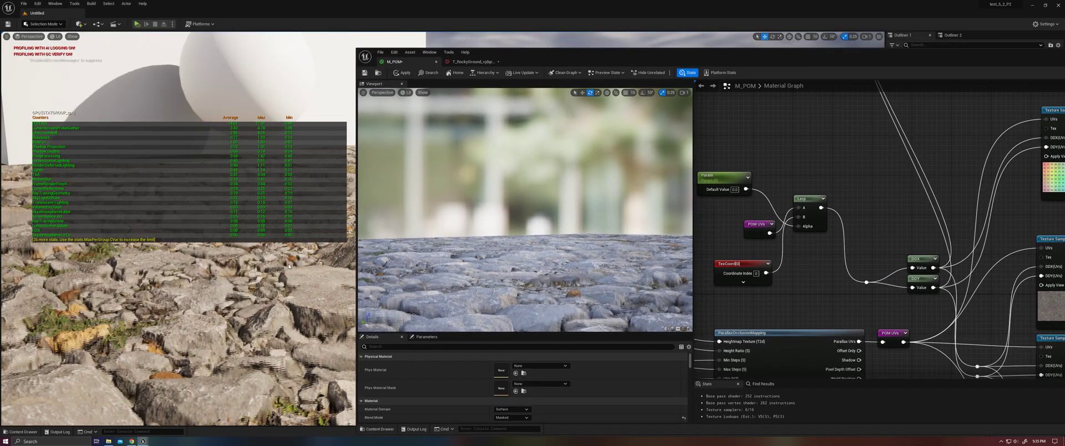
mouse_move(233, 294)
right_mouse_down()
mouse_move(250, 297)
mouse_move(230, 301)
right_mouse_up()
key("grave")
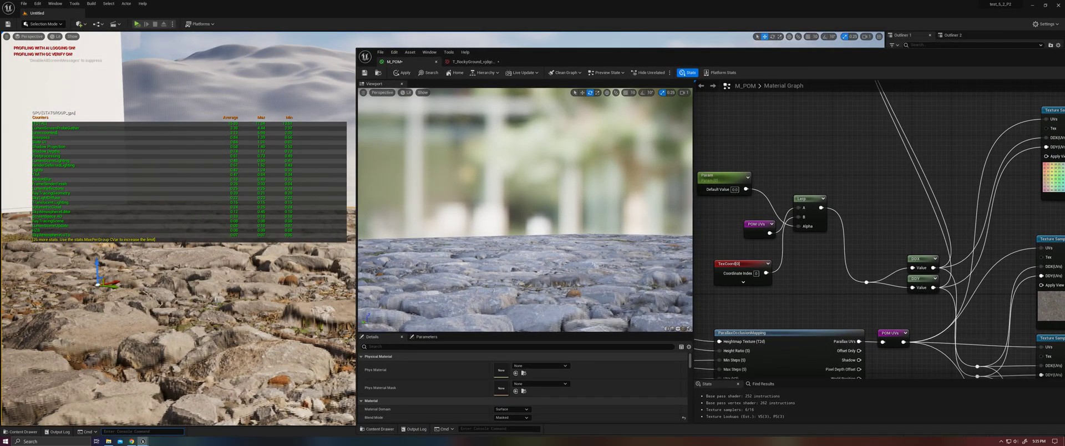
key("Up")
key("Return")
key("Up")
key("Return")
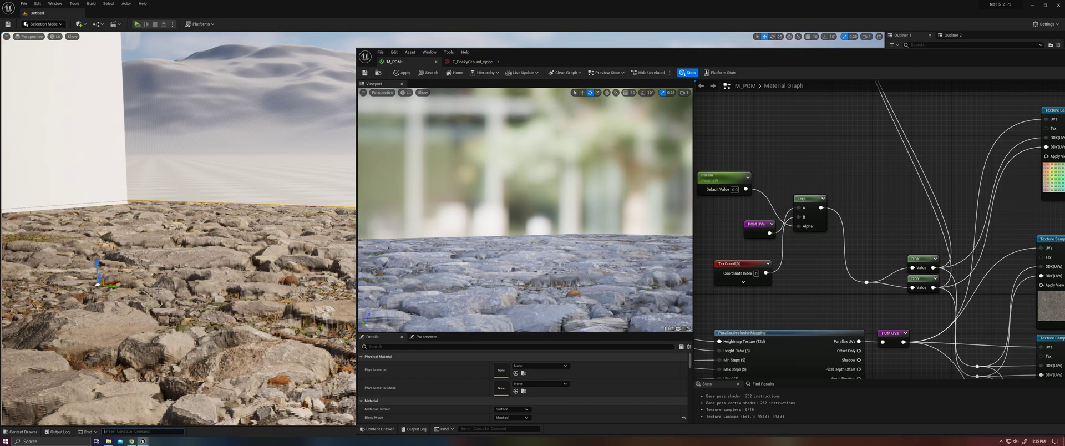
right_click_drag(230, 277, 240, 294)
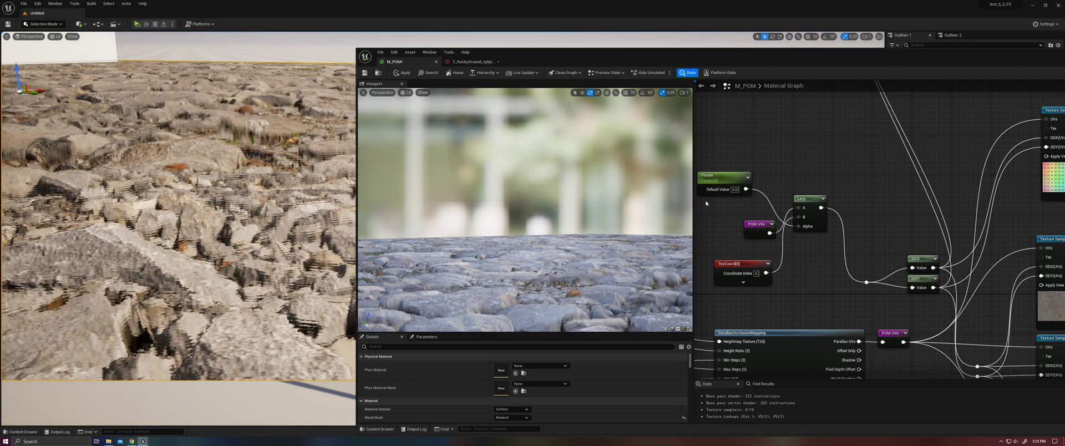
Step: Apply the material and sweep the scalar parameter's default value between 0 and 1 to compare both derivative sources
left_click(402, 73)
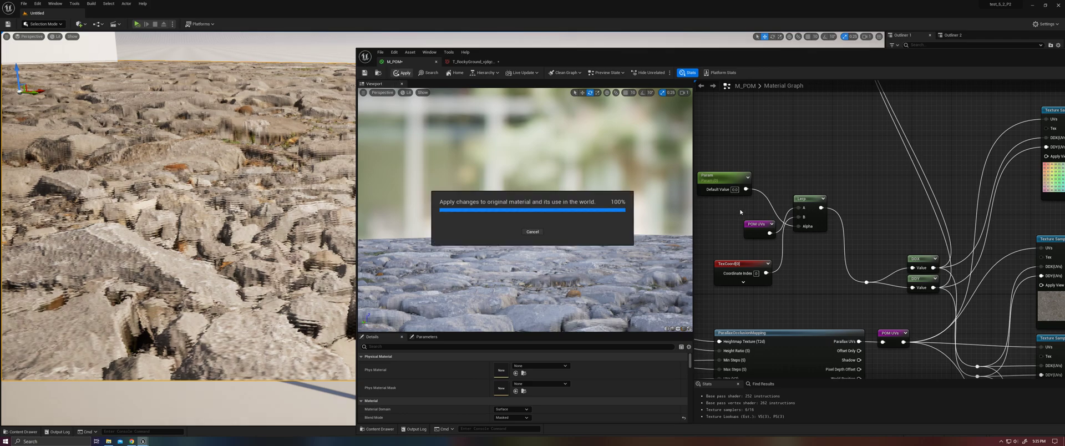
left_click(726, 181)
left_click(427, 336)
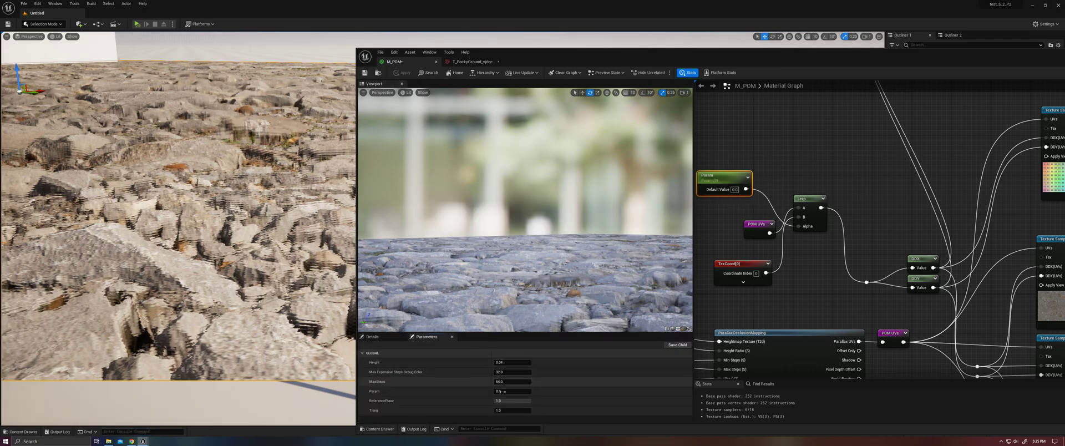
left_click(370, 337)
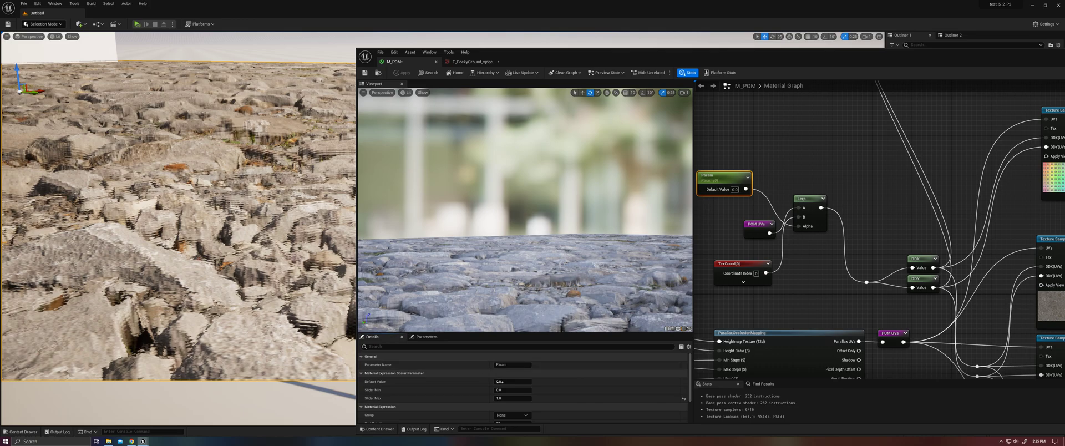
mouse_move(507, 381)
left_mouse_down()
mouse_move(533, 382)
mouse_move(494, 381)
mouse_move(522, 382)
left_mouse_up()
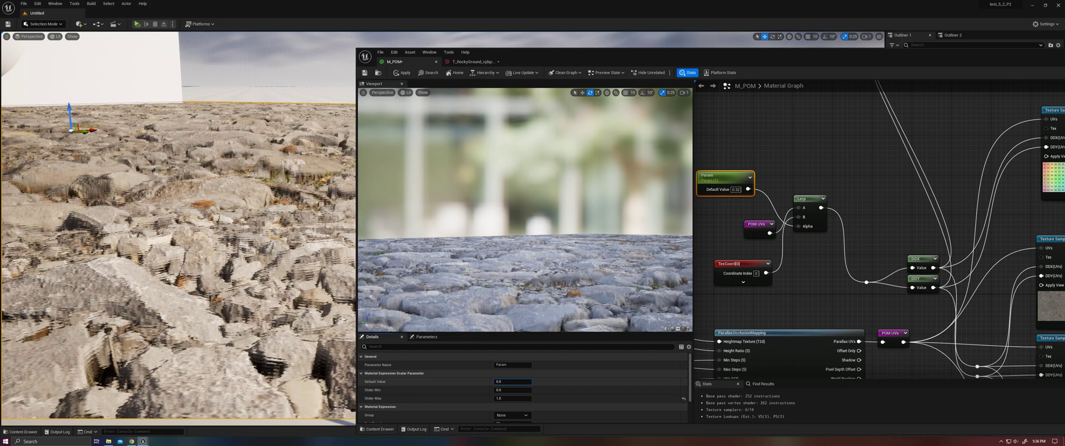
left_click_drag(498, 382, 531, 382)
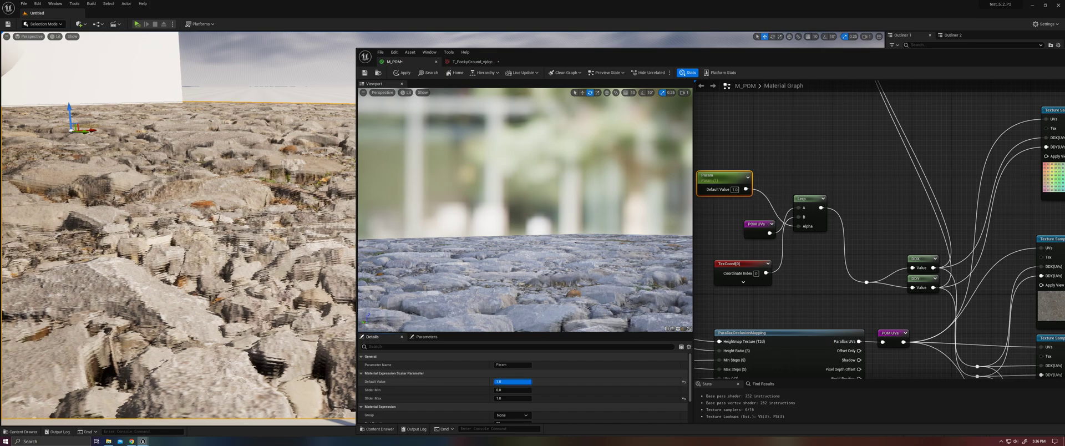
key("ctrl+z")
left_click_drag(500, 381, 532, 382)
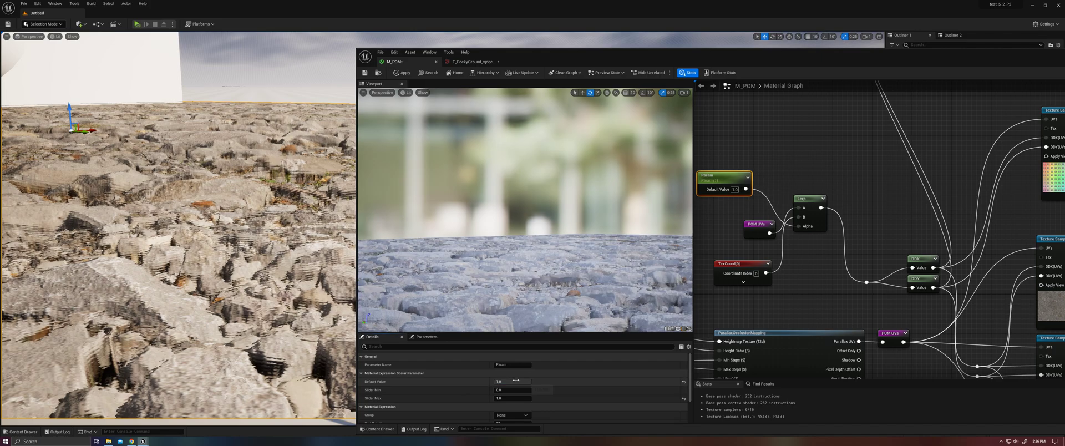
Step: Feed DDX and DDY directly from TexCoord and delete the scalar parameter, the extra POM UVs node and the Lerp
right_click_drag(801, 220, 785, 211)
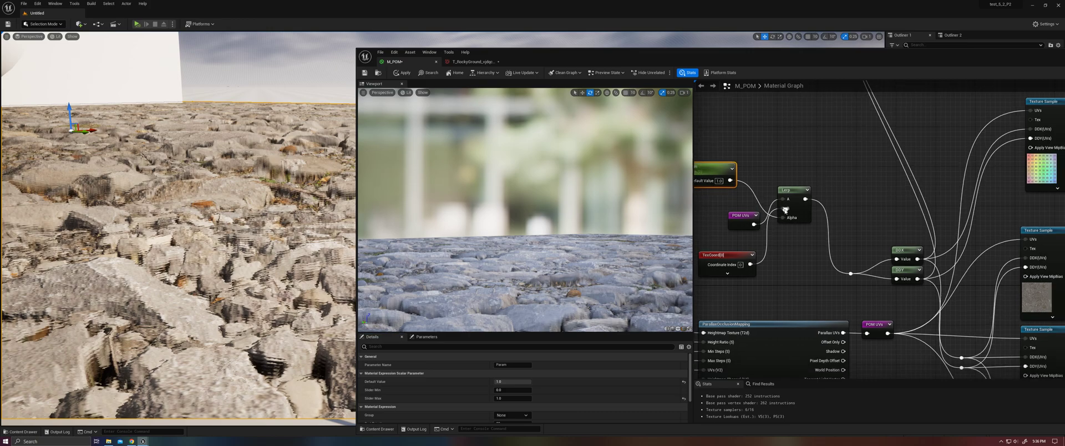
left_click_drag(750, 264, 850, 273)
left_click_drag(722, 148, 820, 237)
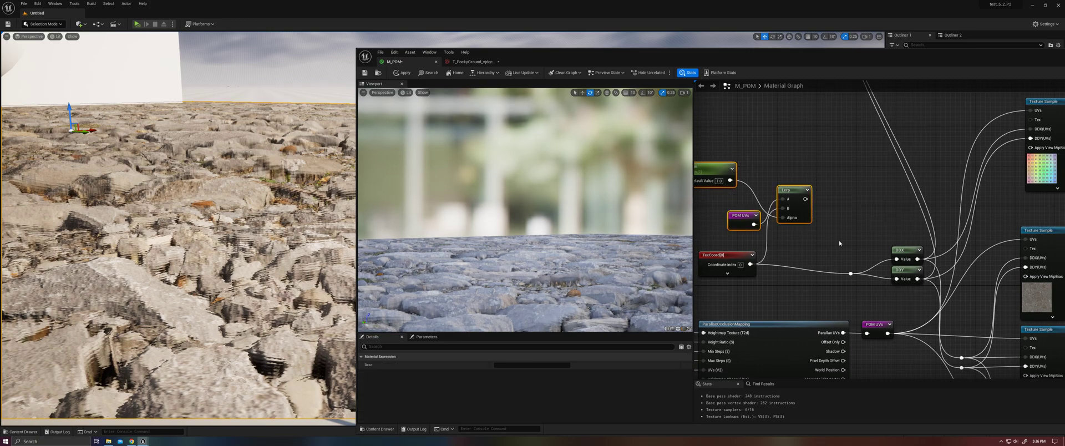
key("Delete")
Step: Delete the Max, Multiply and Length debug nodes above the texture samples
scroll(772, 203, "down", 4)
scroll(786, 207, "up", 2)
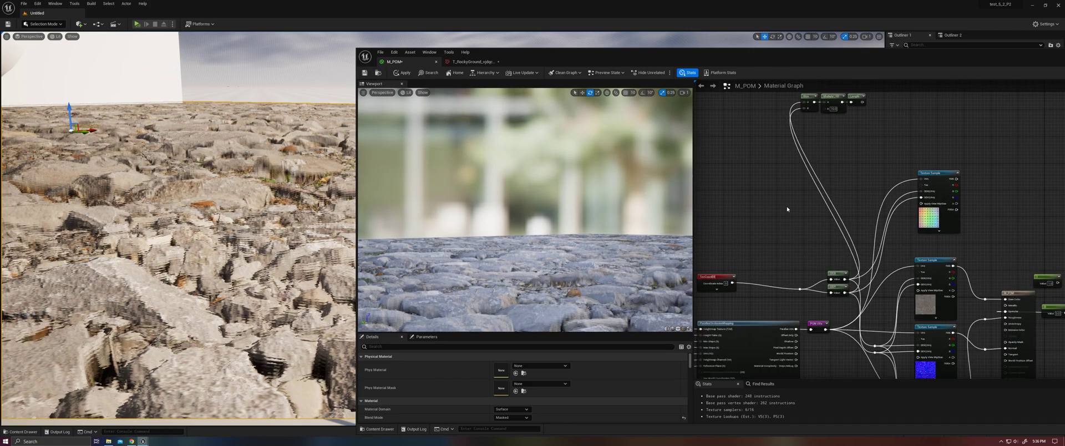
right_click_drag(787, 209, 787, 266)
left_click_drag(780, 132, 854, 214)
key("Delete")
right_click_drag(843, 243, 834, 107)
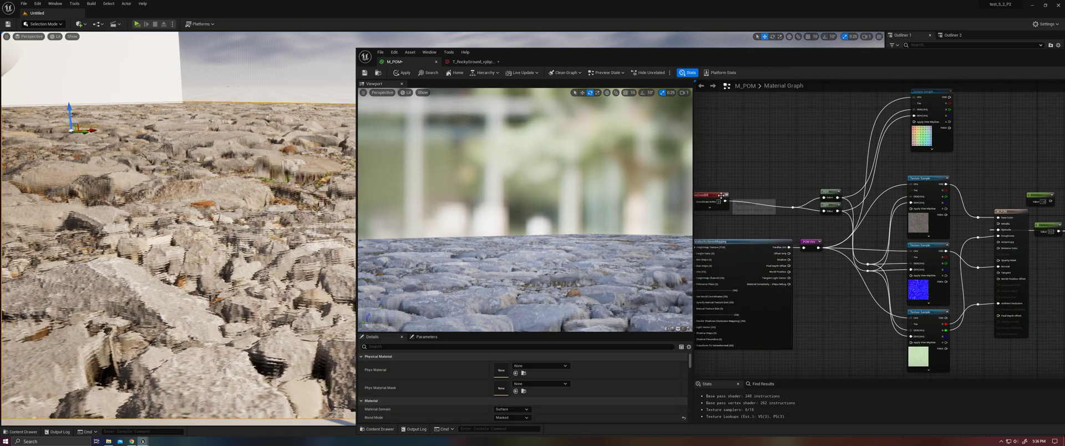
Step: Delete the UV grid texture sample and move TexCoord closer to the DDX and DDY nodes
left_click_drag(721, 196, 762, 195)
left_click_drag(885, 122, 933, 157)
key("Delete")
right_click_drag(896, 209, 877, 152)
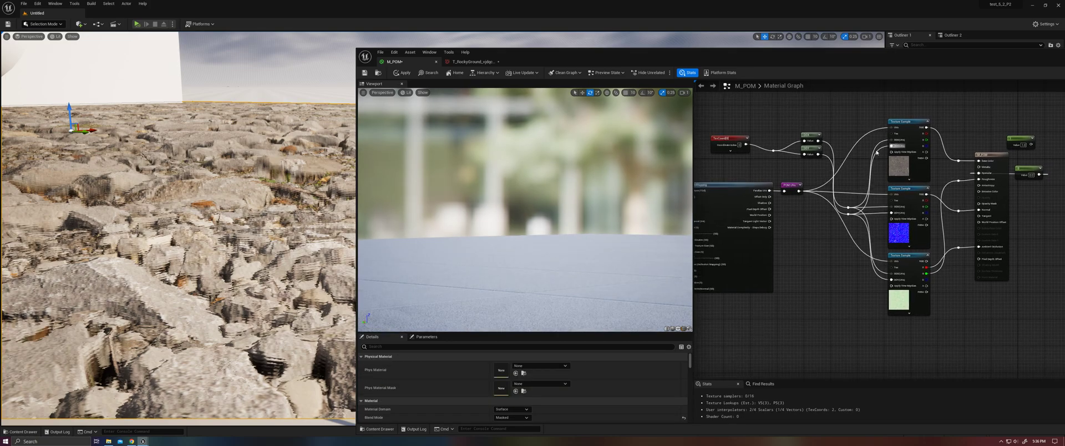
left_click_drag(727, 138, 735, 144)
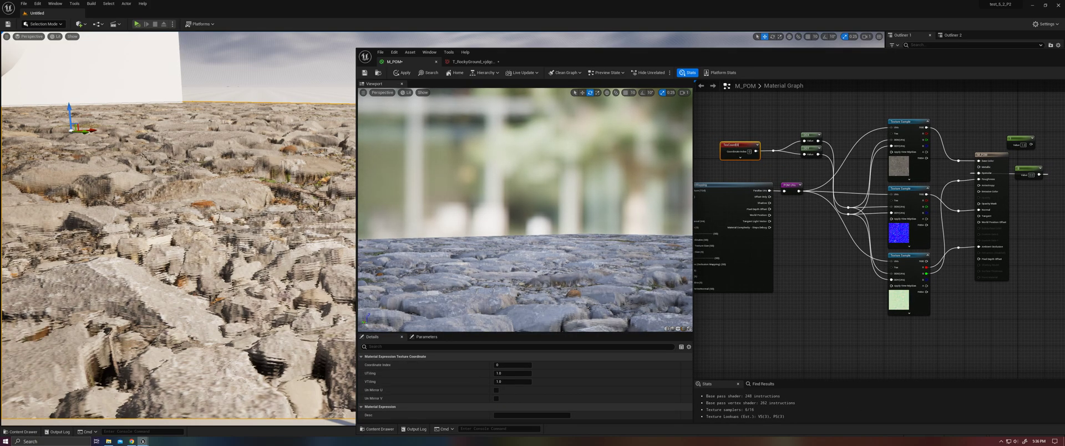
Step: Review the parallax node's inputs in the graph and inspect the rocky ground in the level viewport from above
right_click_drag(820, 197, 1022, 212)
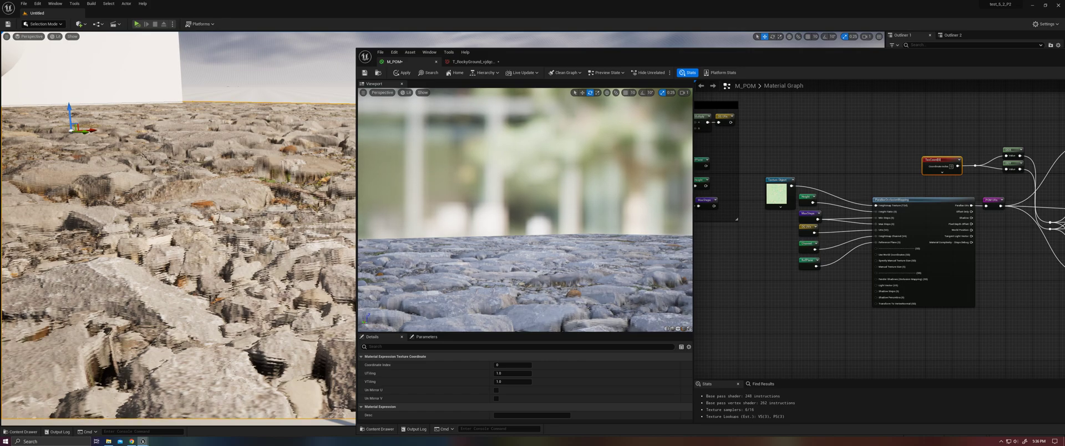
right_click_drag(222, 211, 194, 277)
mouse_move(292, 201)
right_mouse_down()
mouse_move(266, 194)
mouse_move(266, 166)
mouse_move(292, 201)
right_mouse_up()
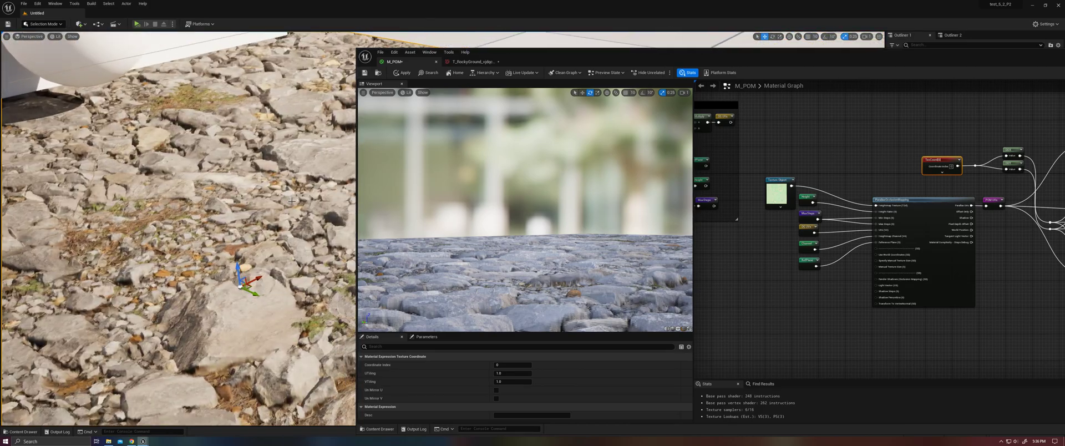
mouse_move(291, 201)
left_mouse_down("alt")
mouse_move(294, 250)
mouse_move(294, 200)
left_mouse_up("alt")
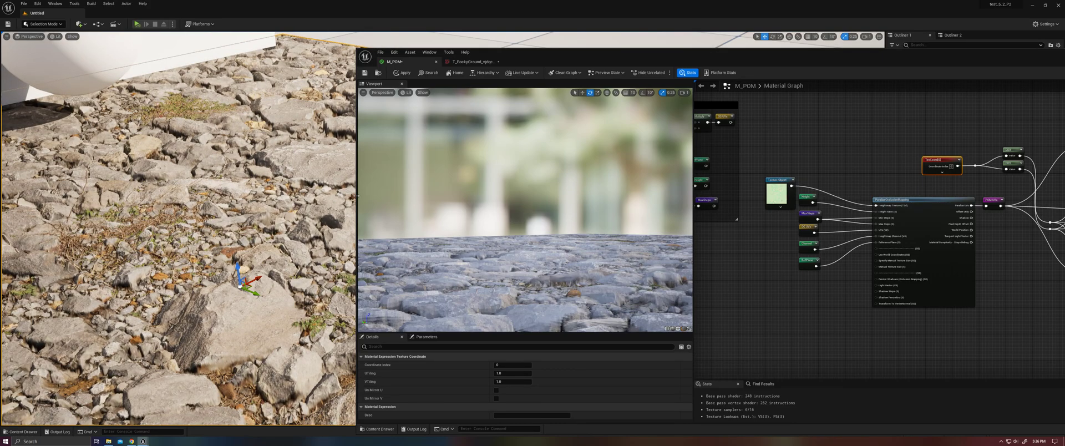